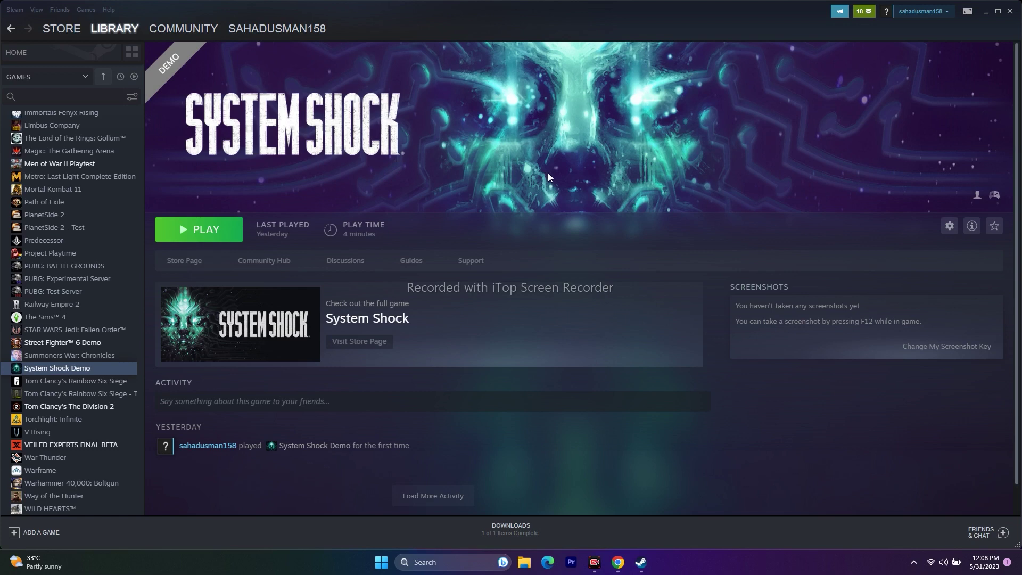
left_click(381, 562)
left_click(642, 526)
key("Escape")
key("Escape")
Step: Open the Local Files properties of System Shock Demo from the Steam library
right_click(86, 370)
left_click(123, 437)
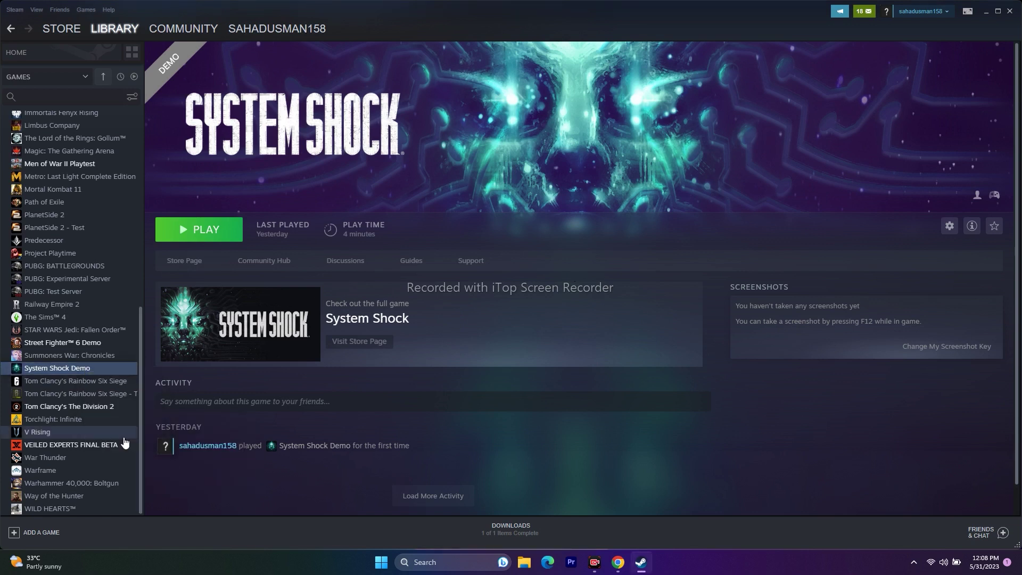
left_click(340, 224)
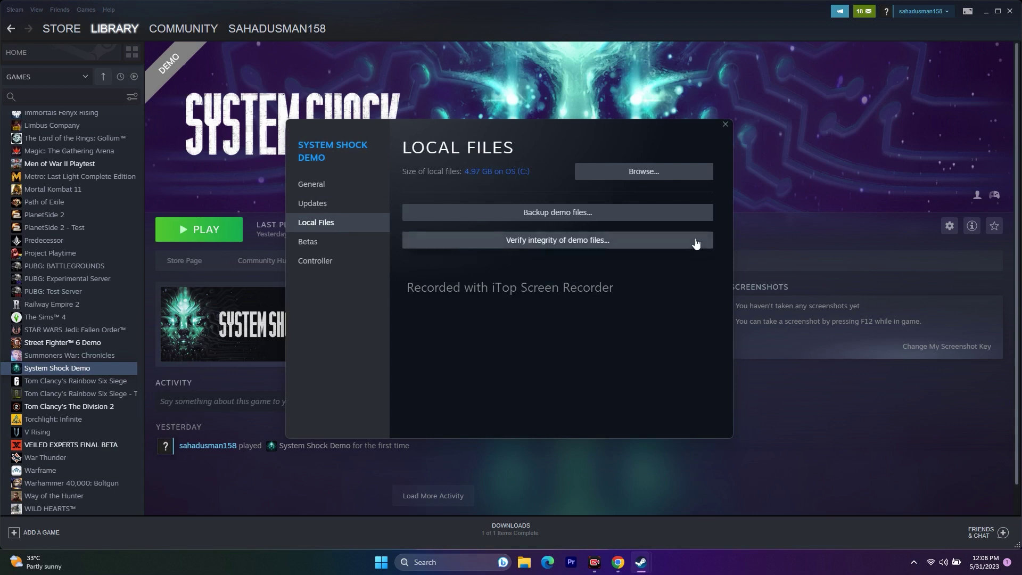
left_click(703, 177)
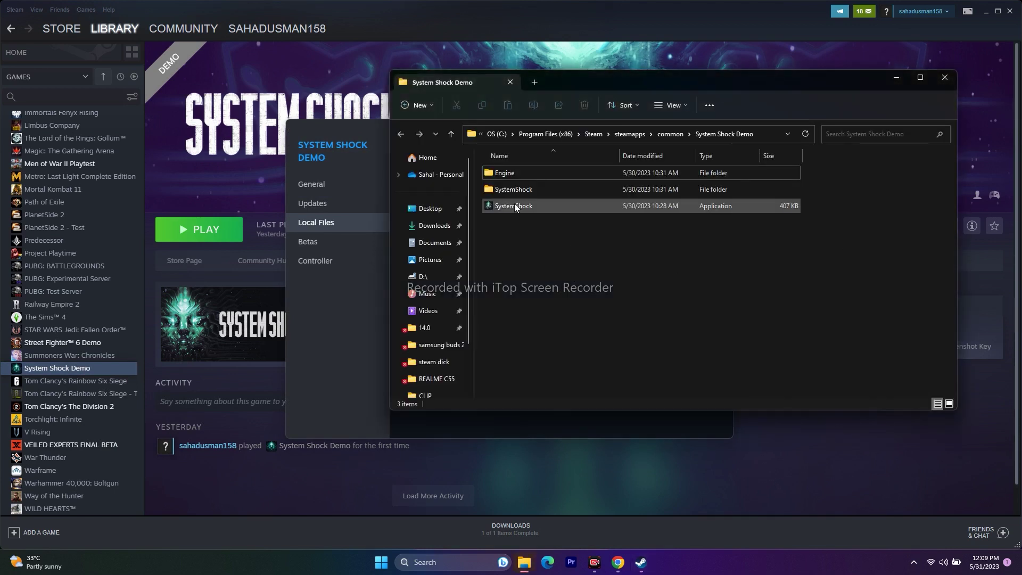
left_click(514, 203)
right_click(572, 205)
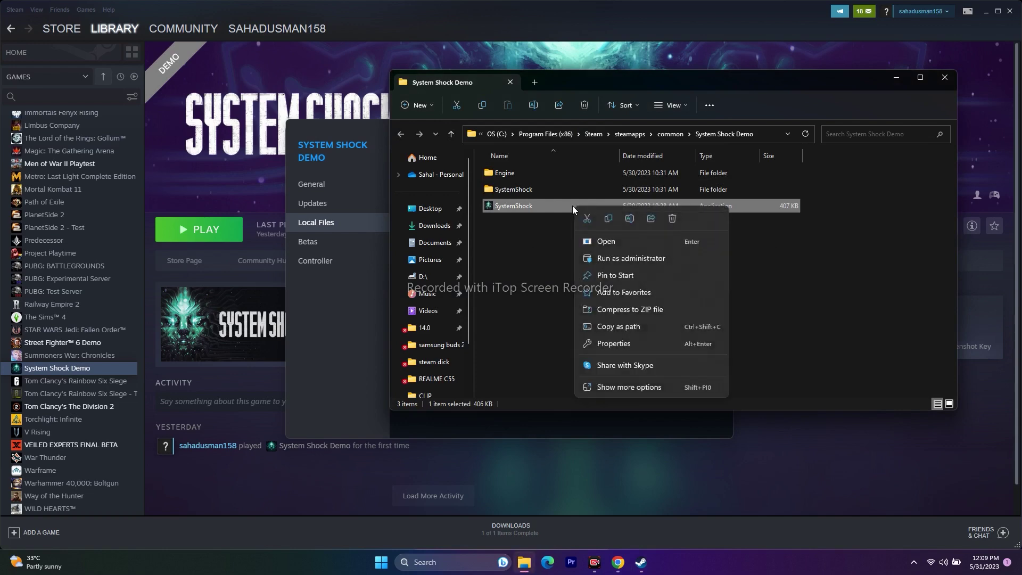
left_click(631, 402)
left_click(667, 393)
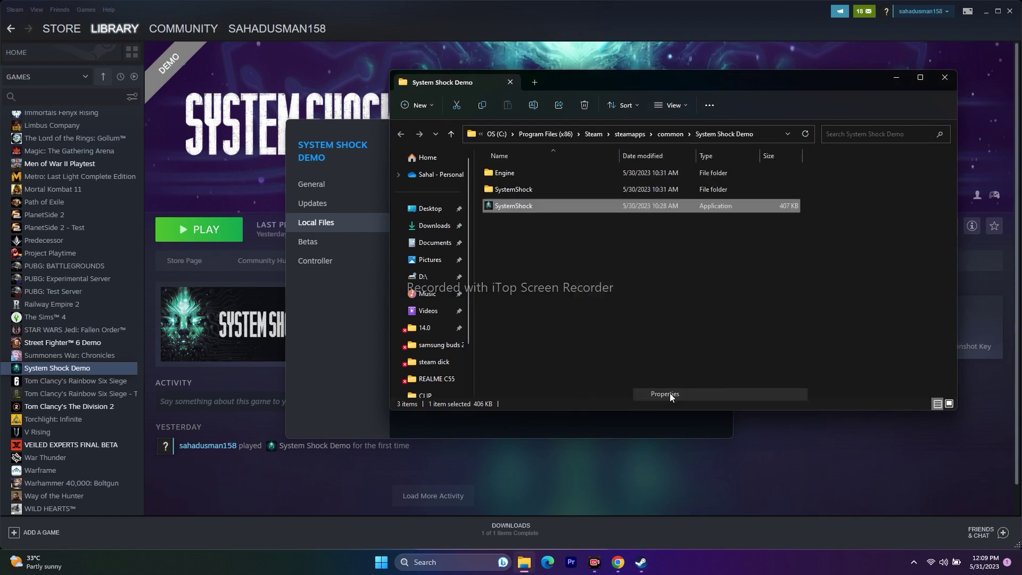
left_click(685, 278)
left_click_drag(720, 260, 599, 115)
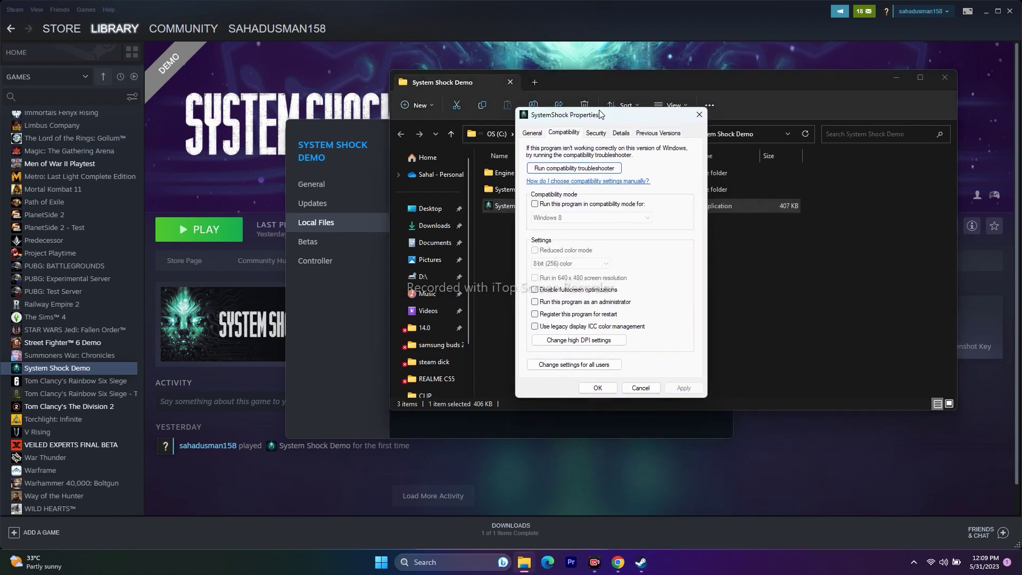
left_click(699, 115)
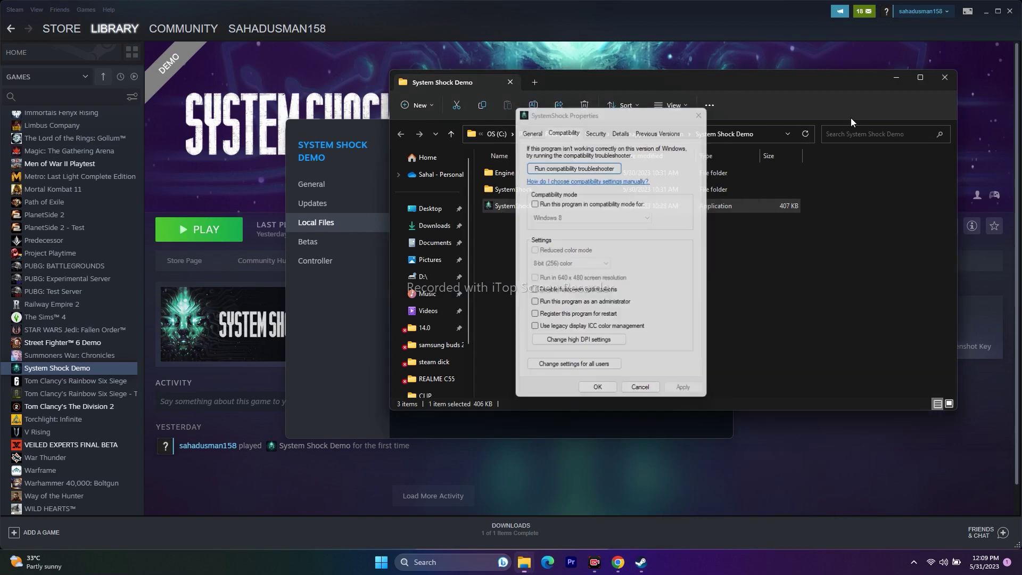
left_click(944, 77)
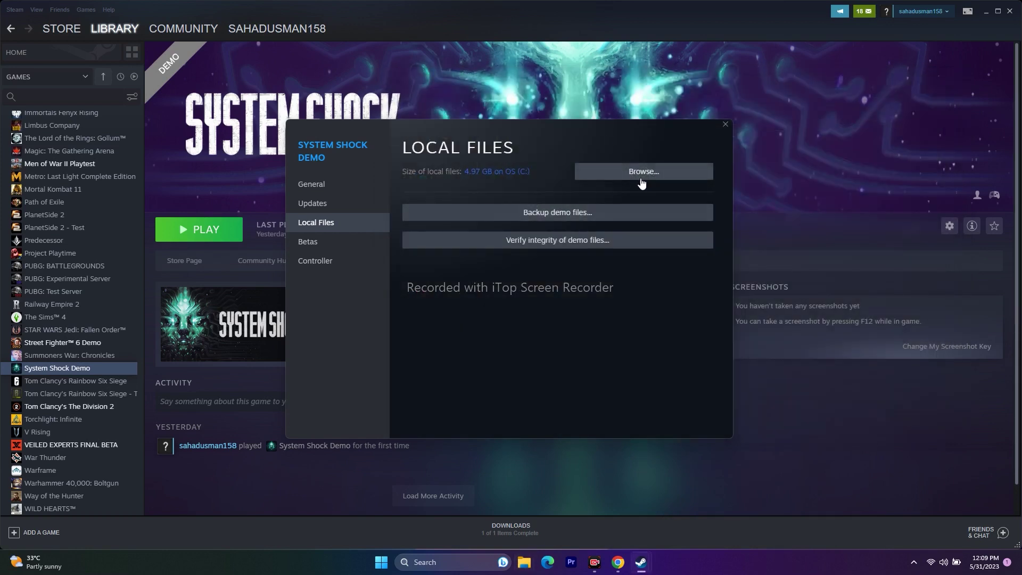
Step: Verify the integrity of the System Shock Demo files and close the game's properties
left_click(565, 241)
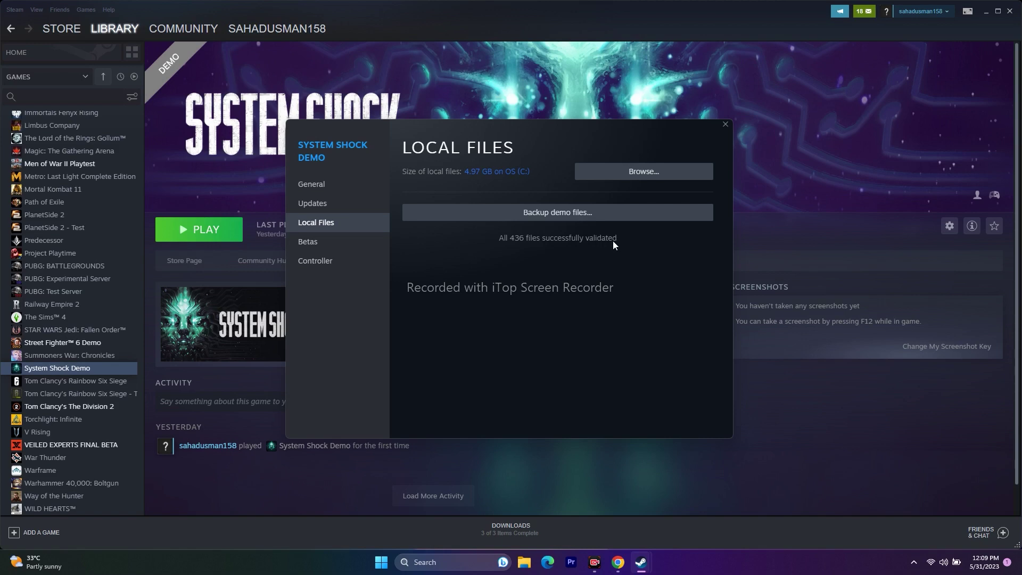
left_click(727, 122)
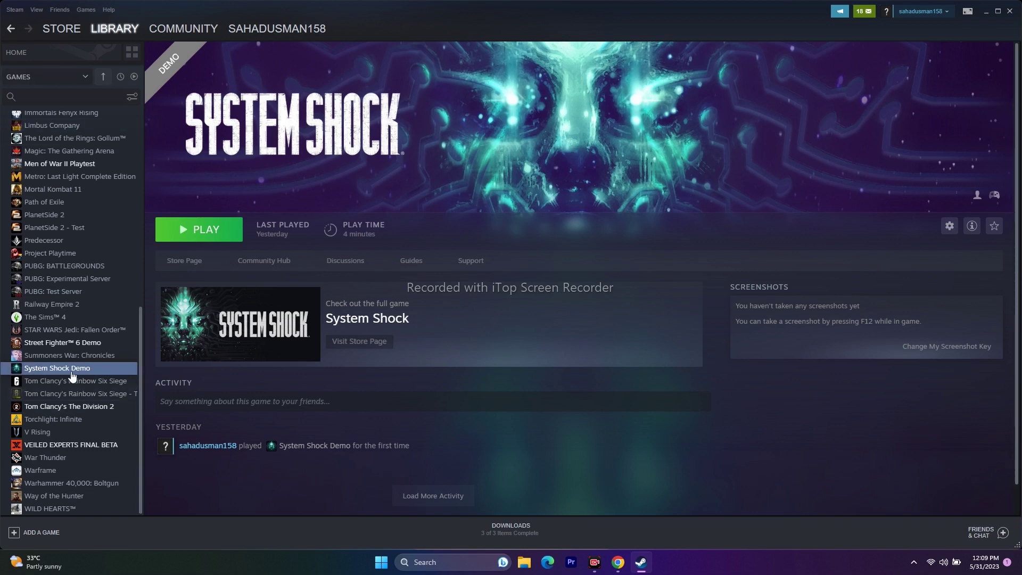
left_click(985, 11)
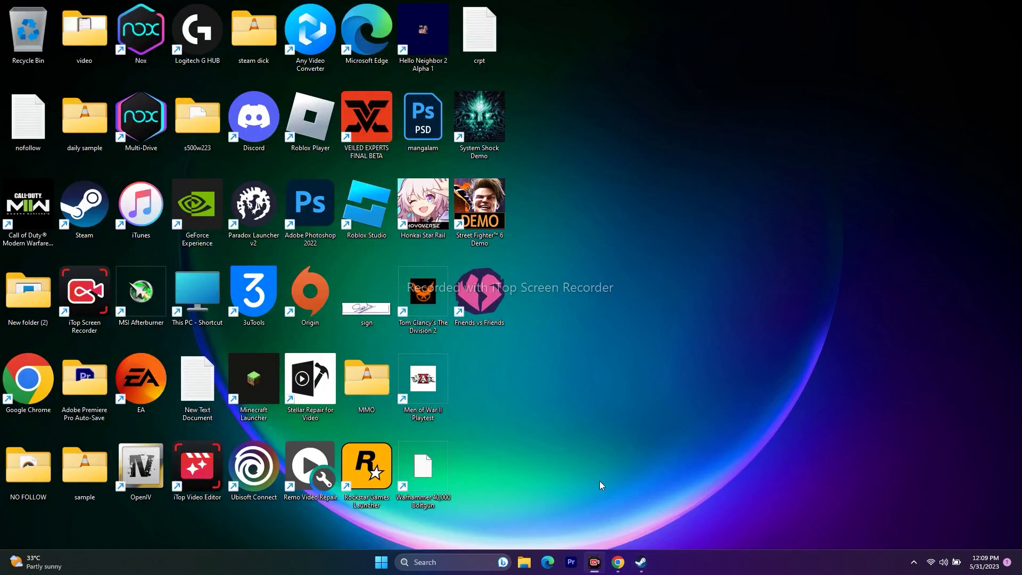
left_click(524, 562)
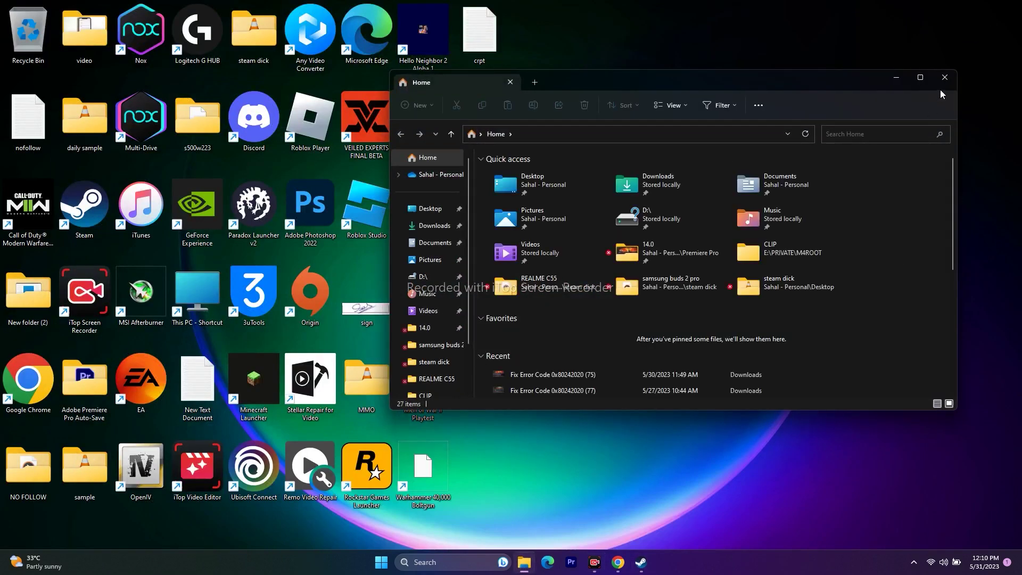
left_click(944, 78)
left_click(641, 562)
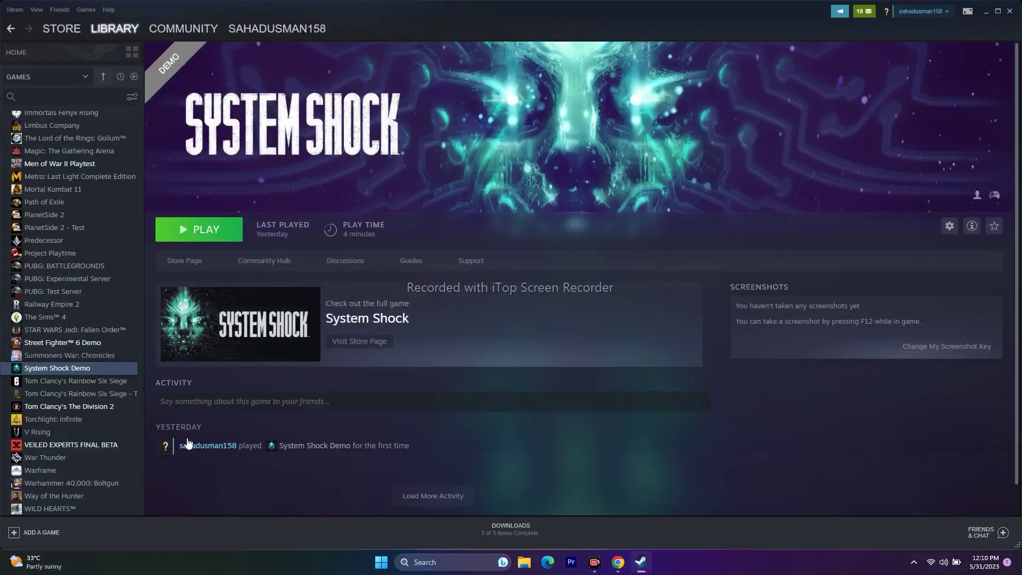
Step: Open the System Shock Demo installation folder from the game's local files properties
right_click(88, 371)
left_click(107, 433)
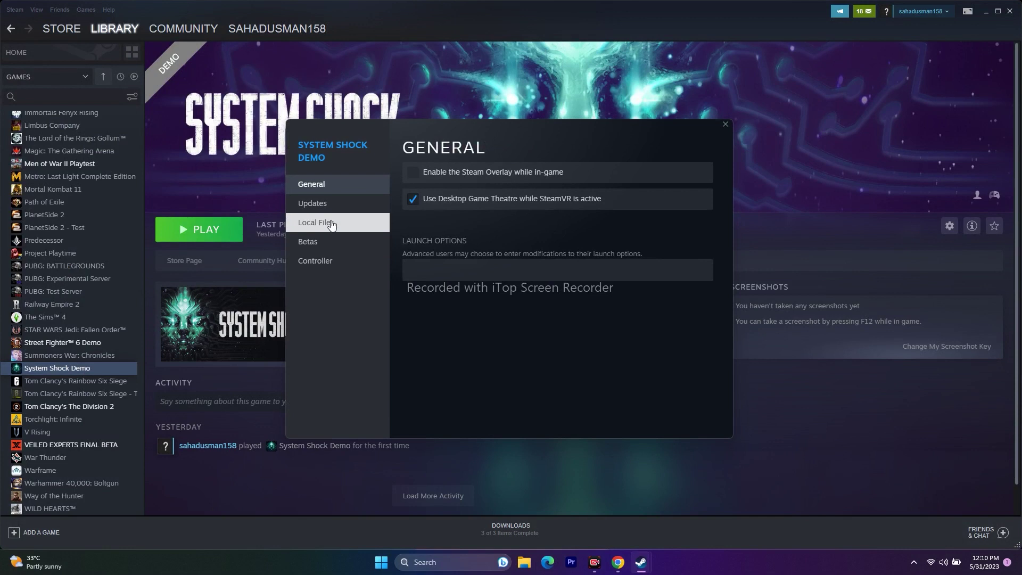
left_click(331, 224)
left_click(607, 169)
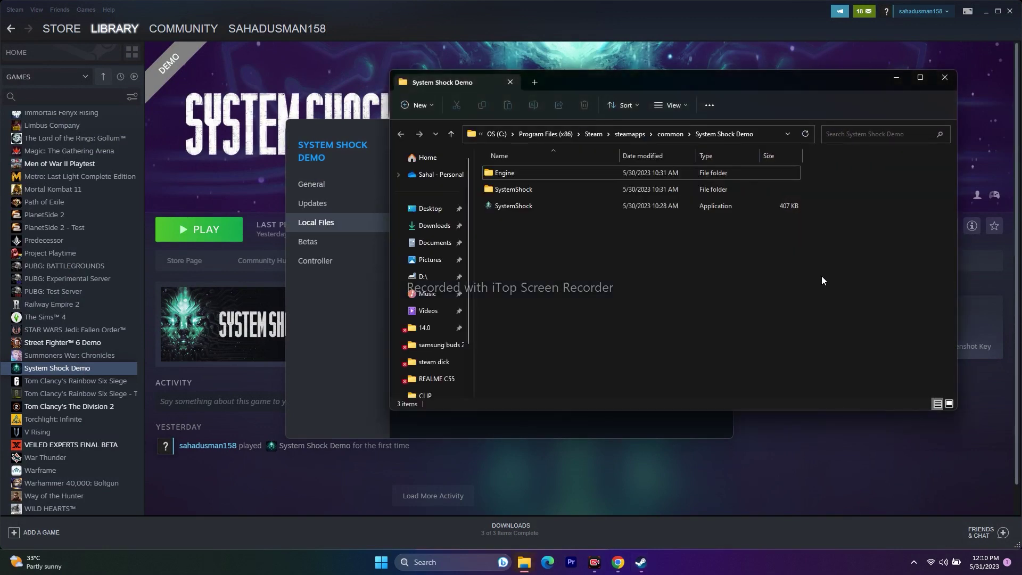
Step: Set the SystemShock application to run as an administrator in its compatibility properties and apply the change
left_click(512, 209)
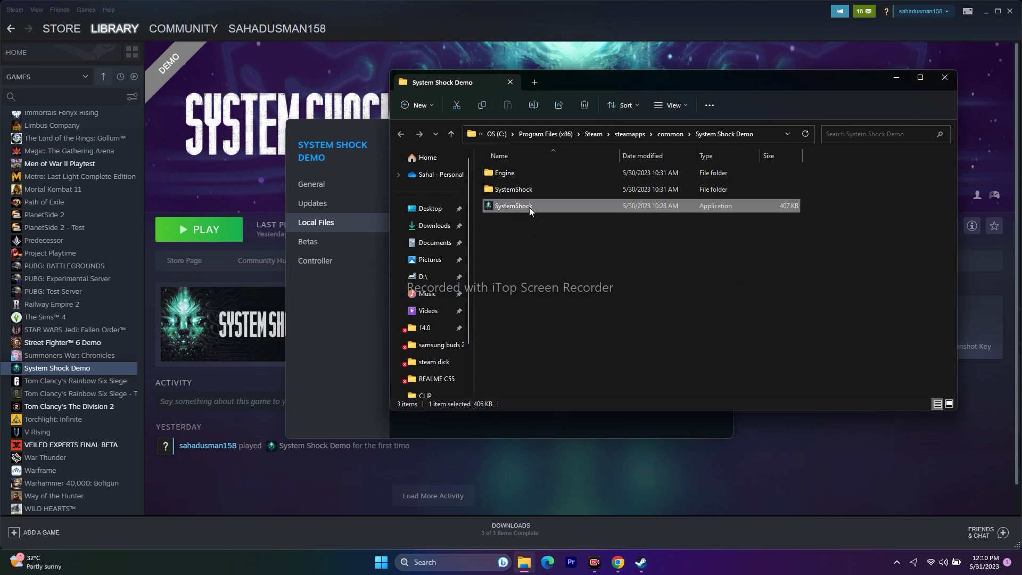
right_click(529, 207)
left_click(581, 404)
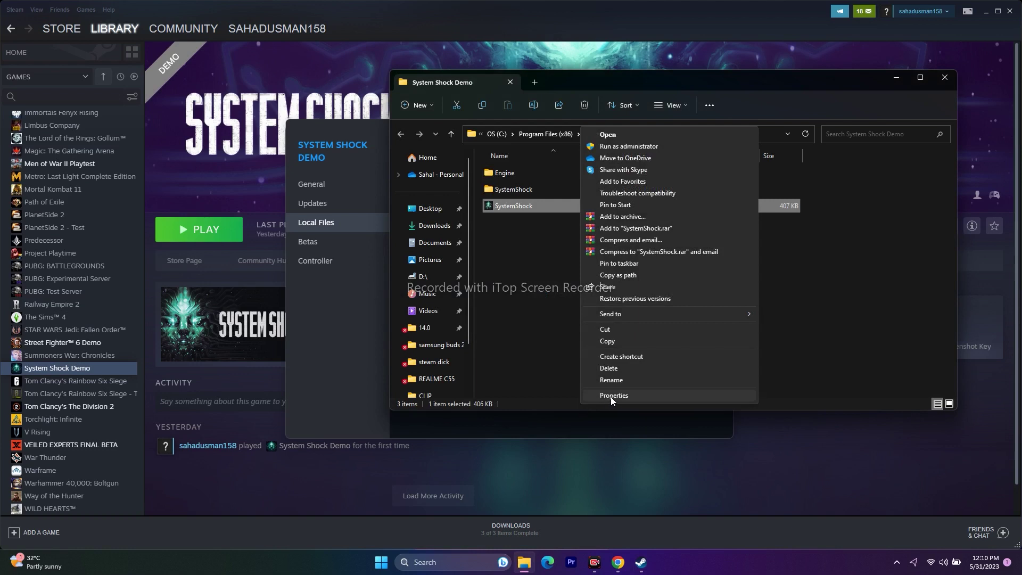
left_click(611, 397)
left_click(633, 278)
left_click_drag(677, 260, 673, 132)
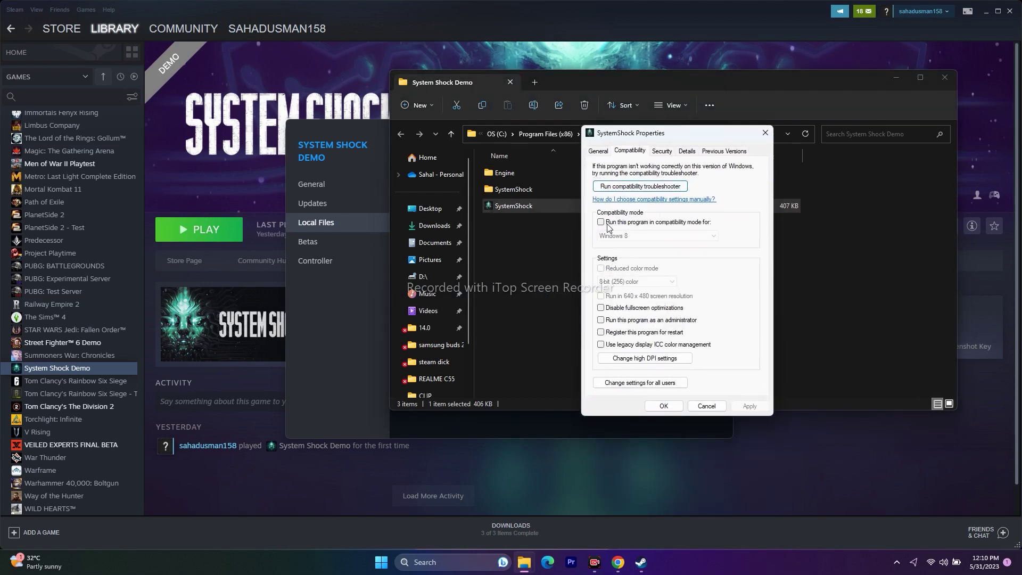
left_click(601, 320)
left_click(749, 406)
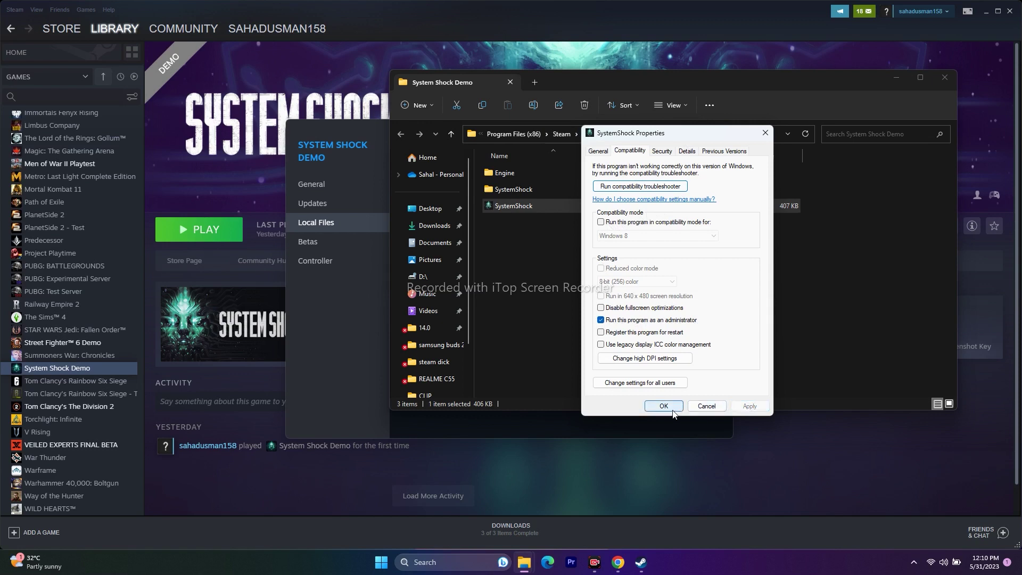
left_click(671, 407)
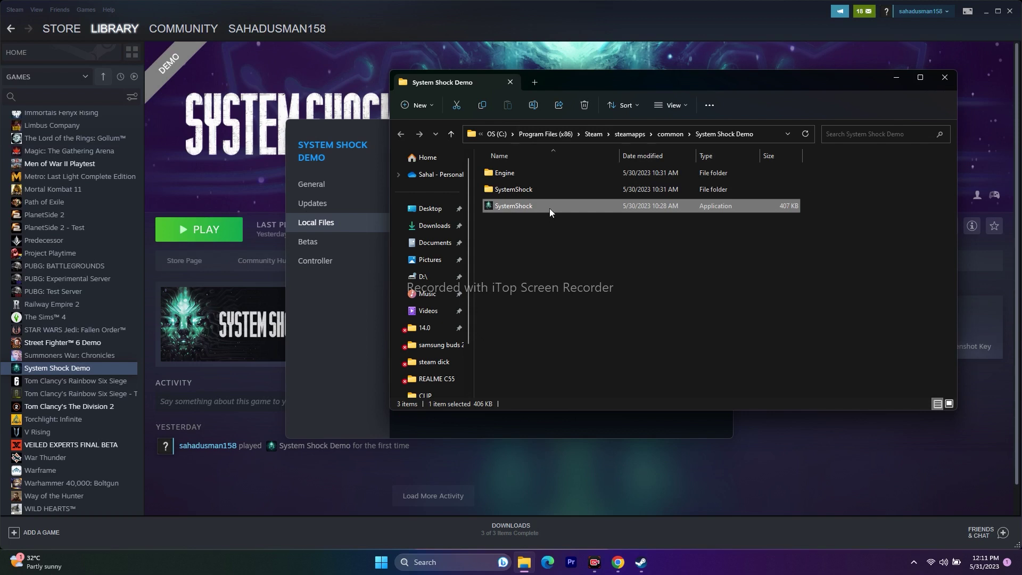
Step: Enable compatibility mode for the SystemShock application and choose Windows 7
mouse_move(549, 209)
right_click(549, 209)
left_click(594, 408)
left_click(631, 404)
left_click(647, 278)
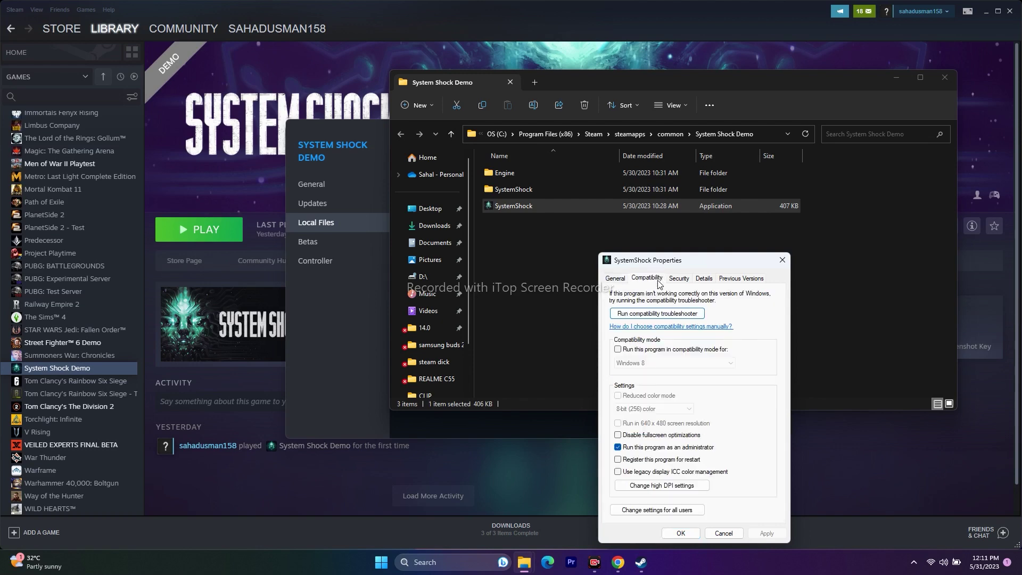
left_click_drag(699, 262, 694, 80)
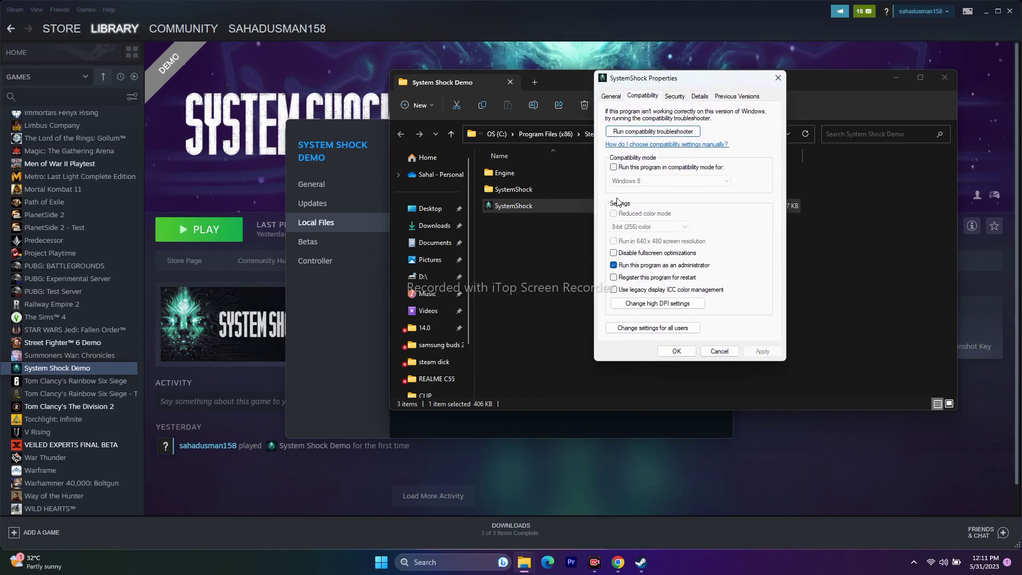
left_click(614, 167)
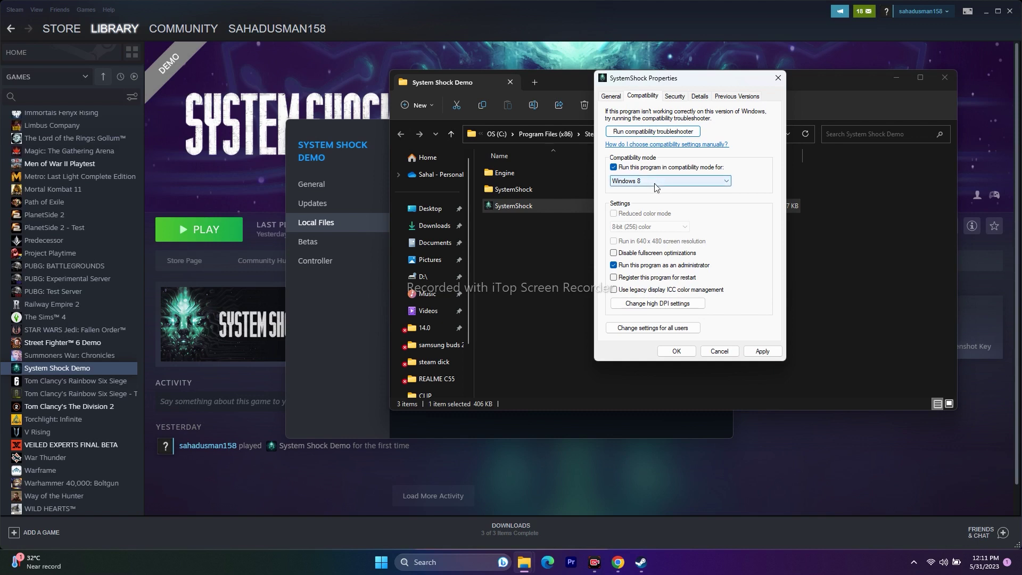
left_click(721, 180)
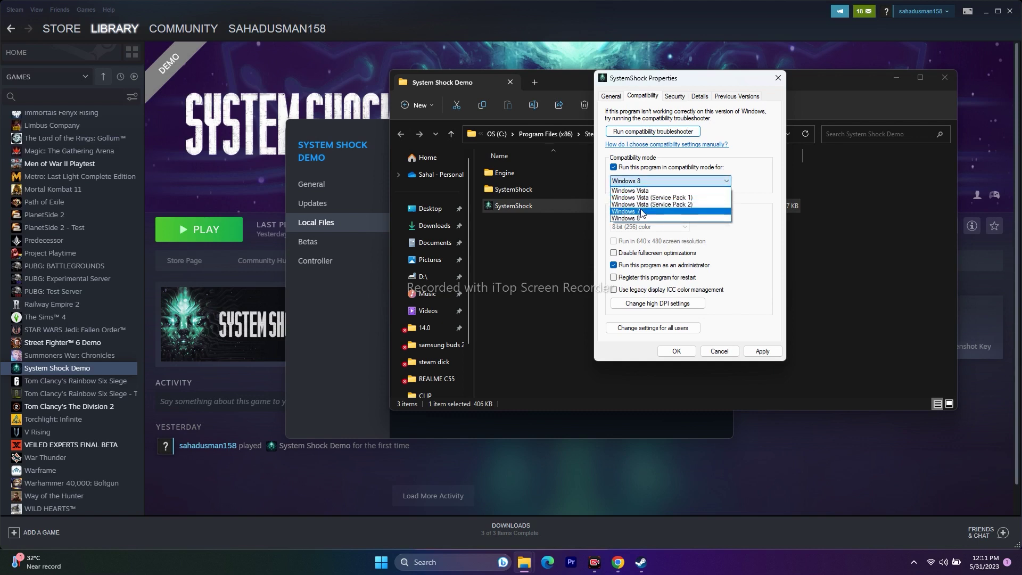
left_click(641, 211)
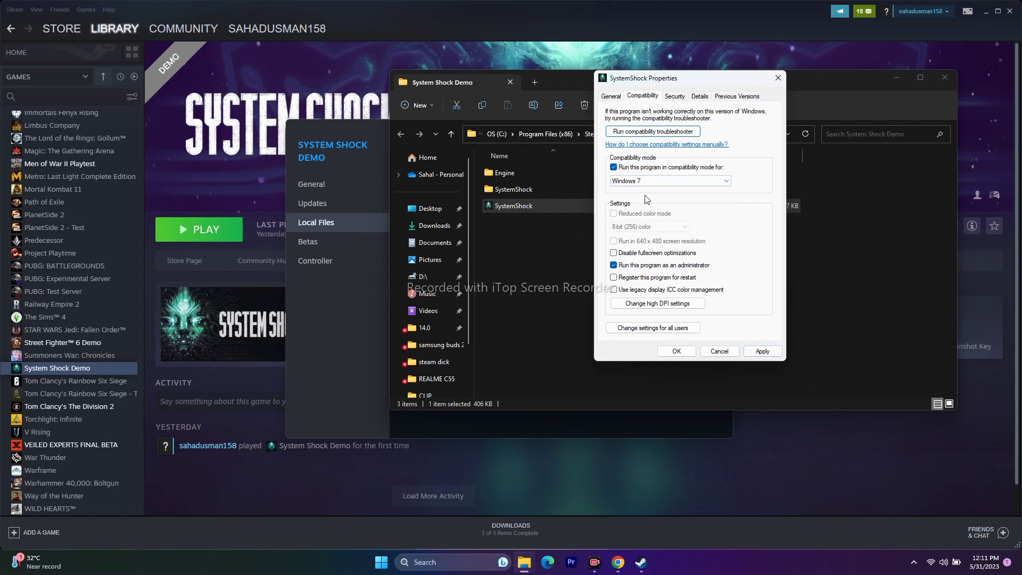
Step: Switch the SystemShock compatibility mode to Windows 8 and apply the properties
left_click(659, 181)
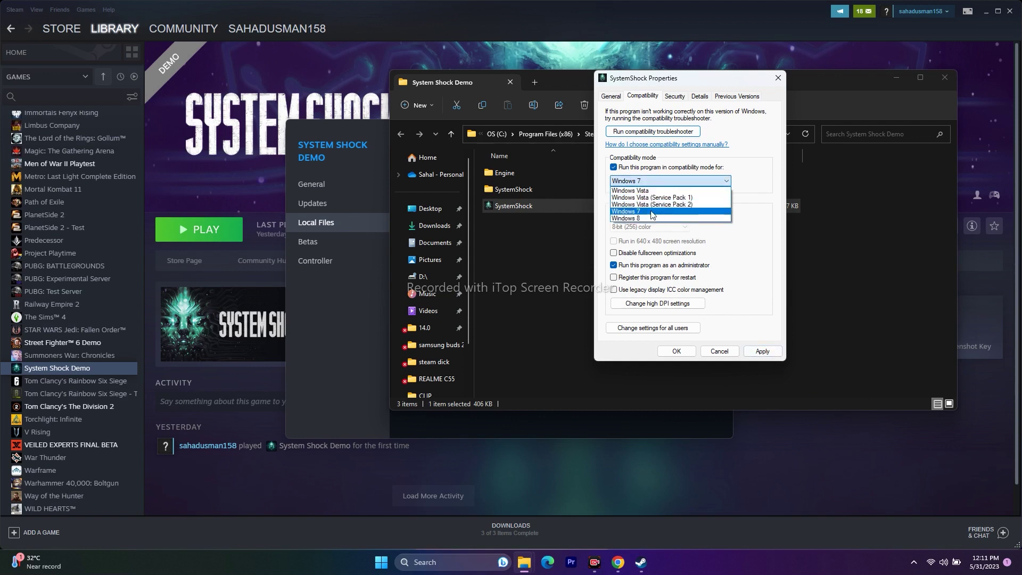
left_click(651, 220)
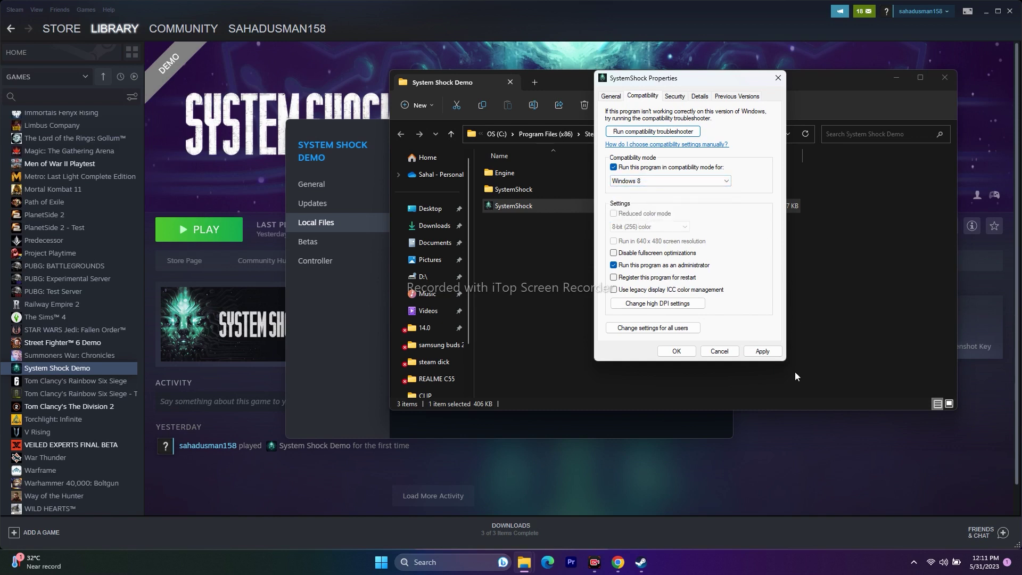
left_click(762, 352)
left_click(676, 352)
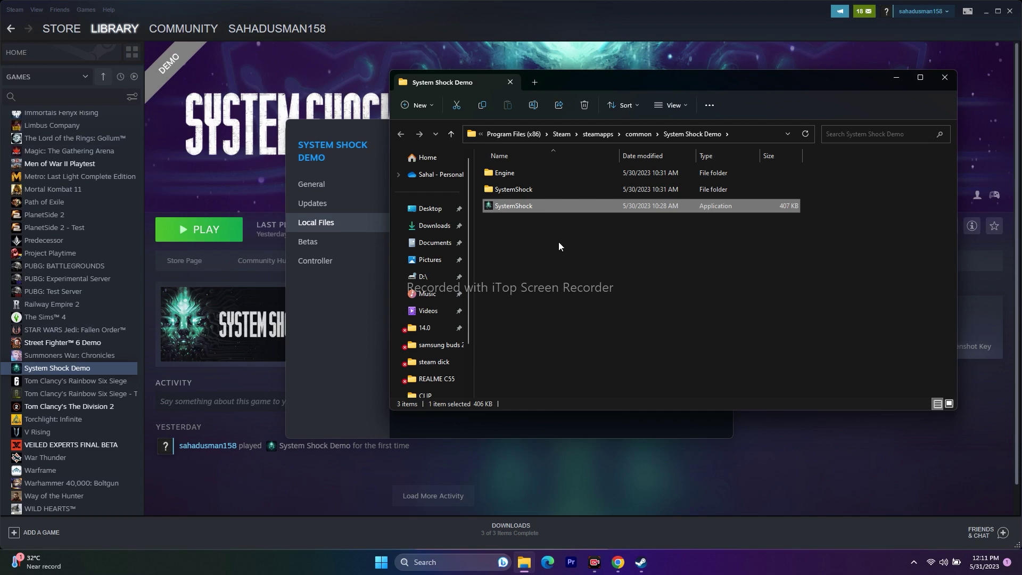
Step: Turn off compatibility mode for the SystemShock application and apply the change
right_click(530, 206)
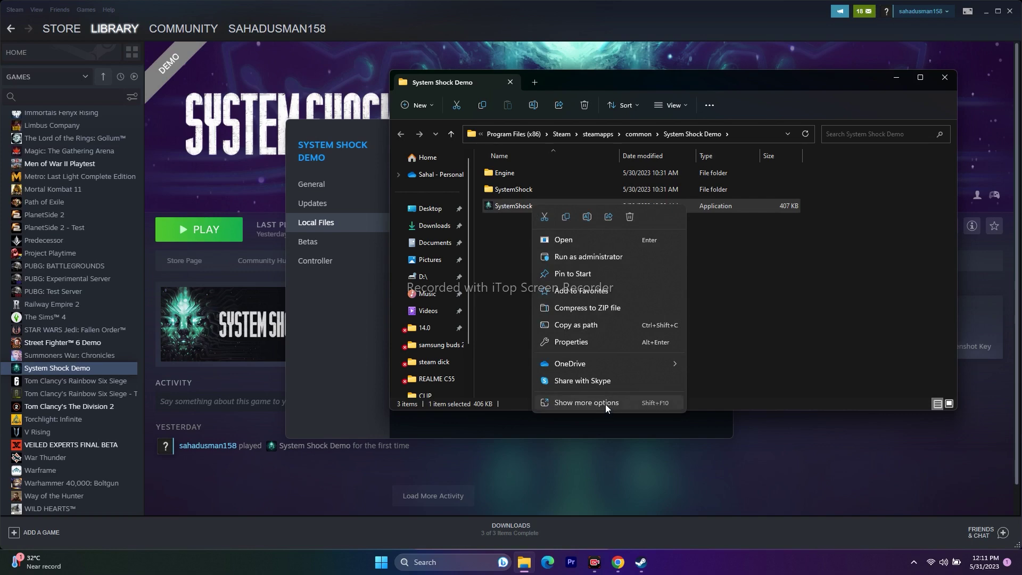
left_click(605, 404)
left_click(638, 395)
left_click(657, 278)
left_click(629, 349)
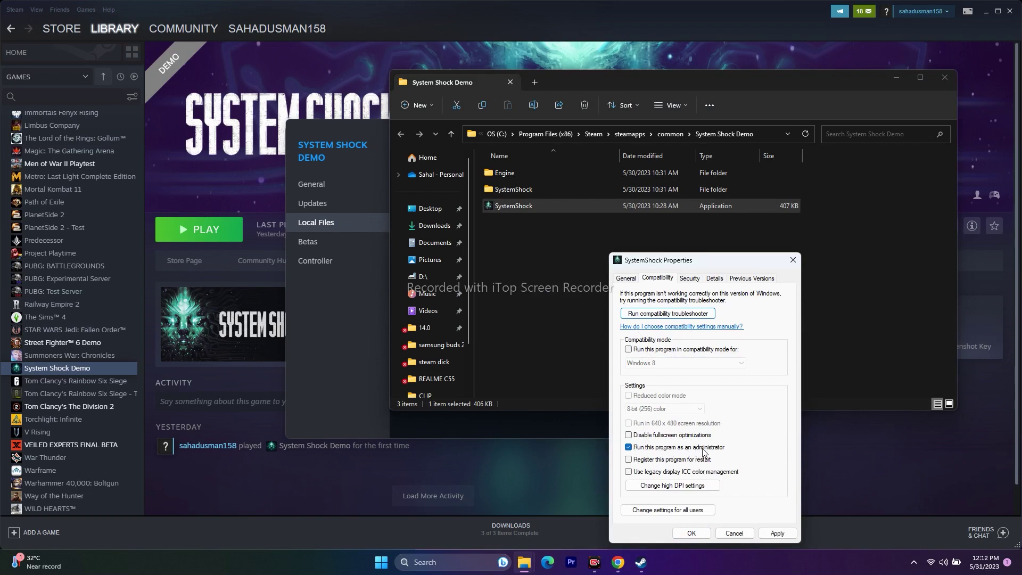
left_click(777, 533)
left_click(690, 532)
Step: Close the installation folder and the game's properties, and minimize Steam to reach the desktop
left_click(951, 73)
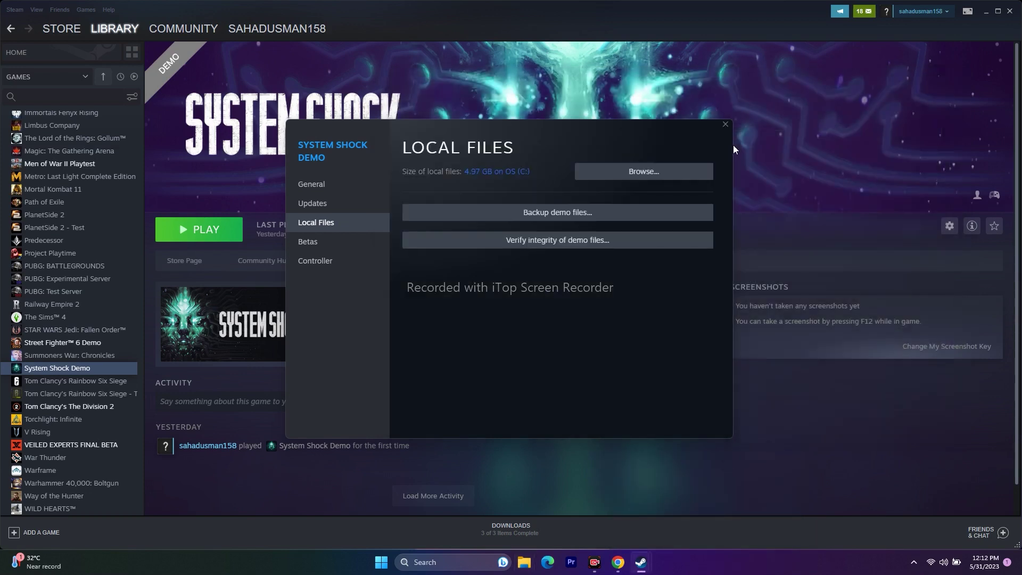
left_click(725, 124)
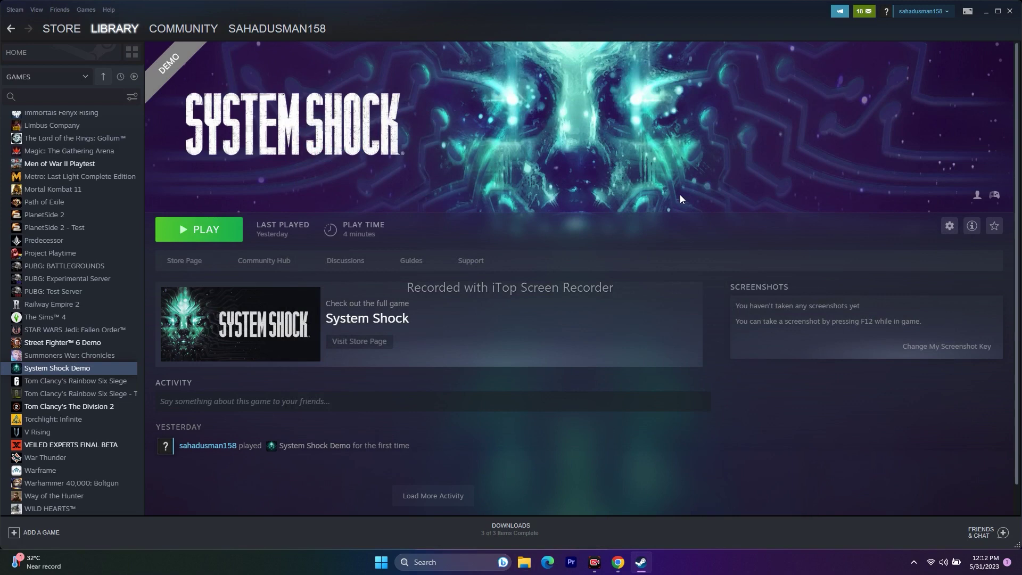
left_click(989, 14)
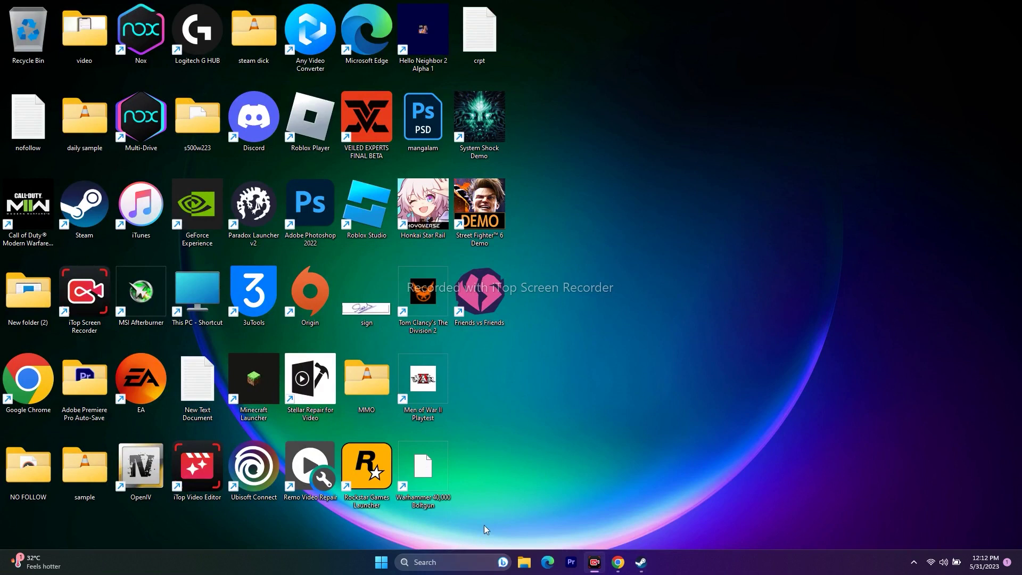
Step: In the Windows language and region settings, view the installable languages without adding one and select India as the country or region
left_click(449, 565)
left_click(445, 347)
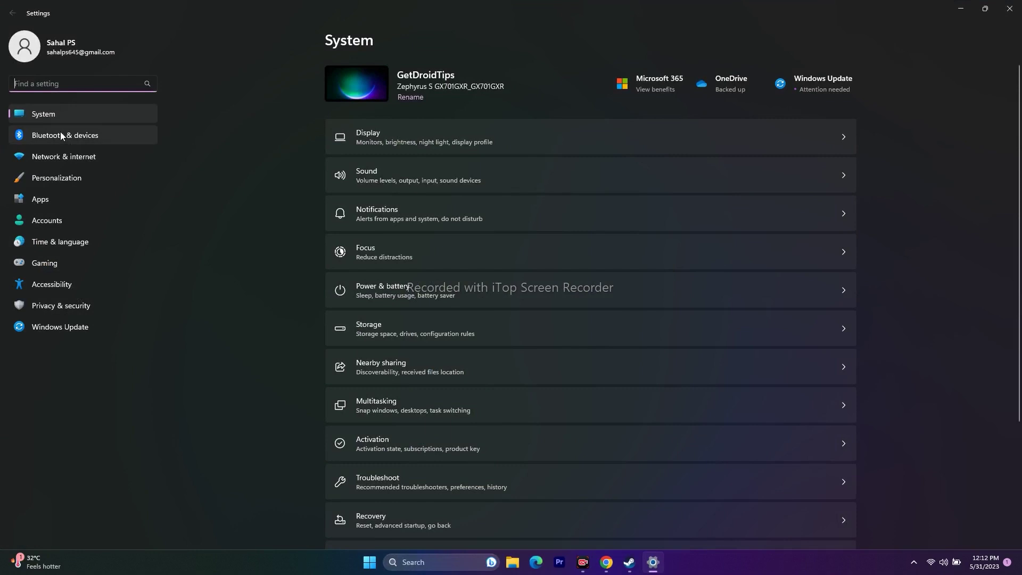
left_click(70, 242)
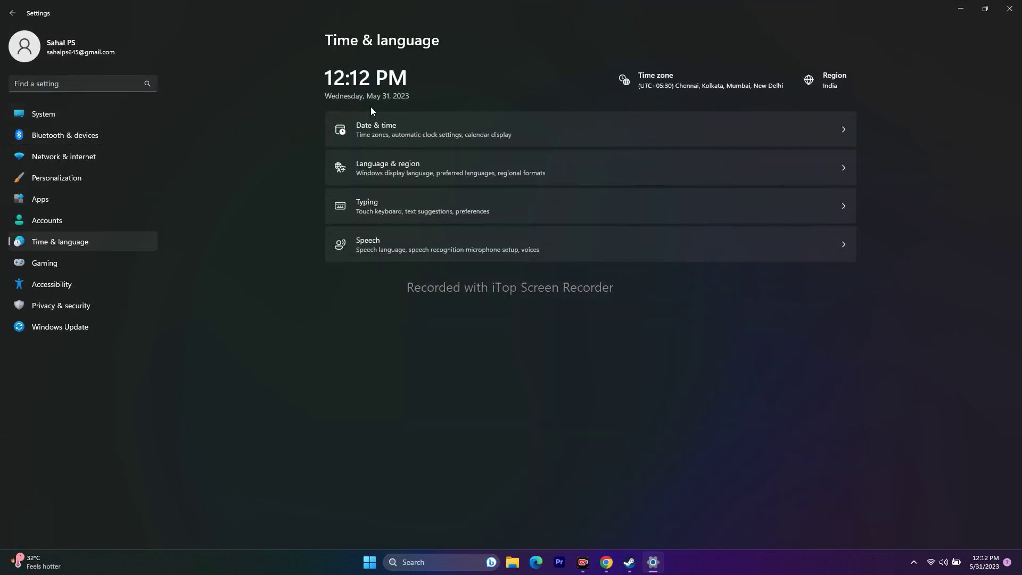
left_click(365, 164)
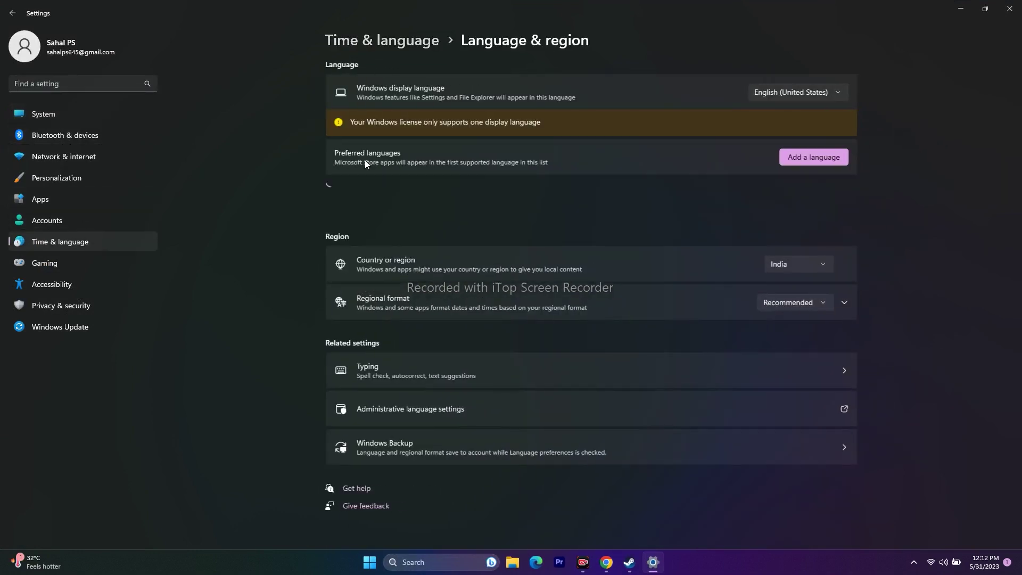
left_click(801, 158)
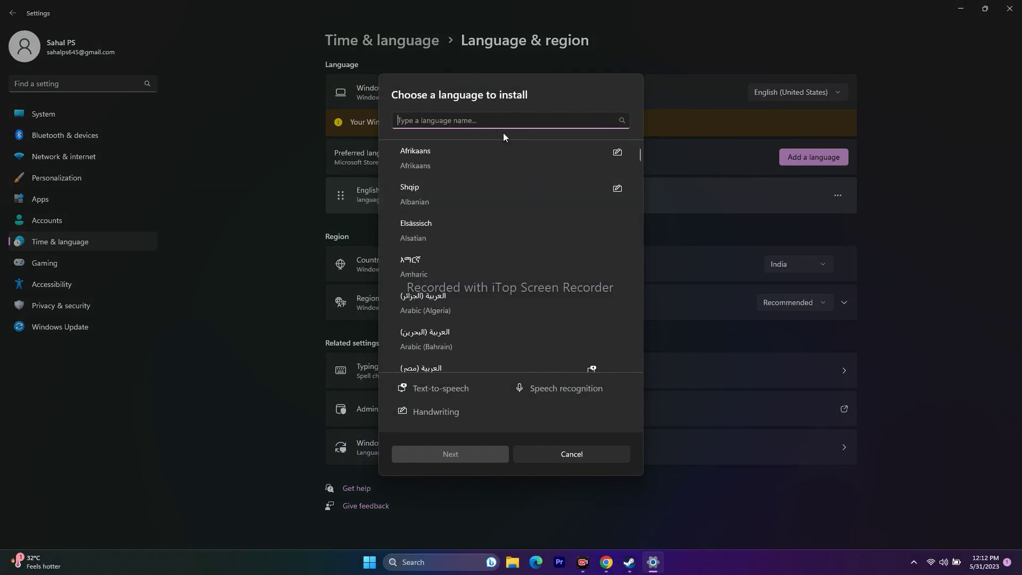
left_click(569, 455)
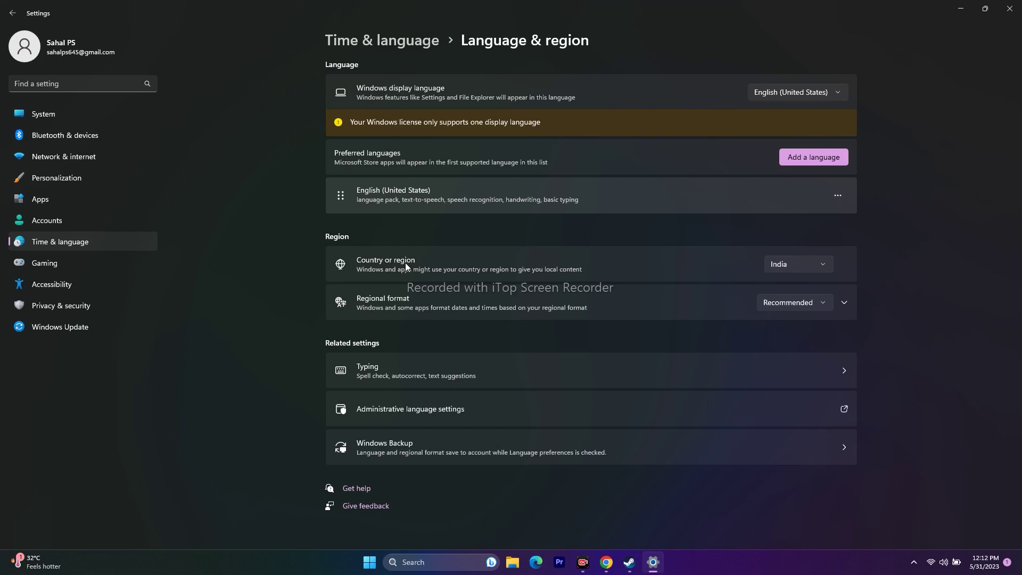
left_click(791, 266)
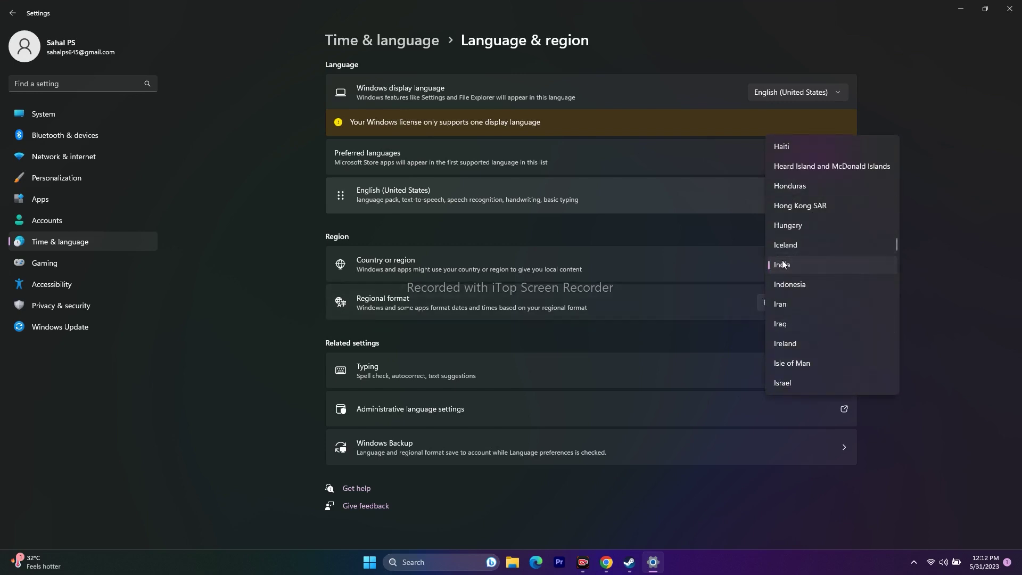
left_click(787, 265)
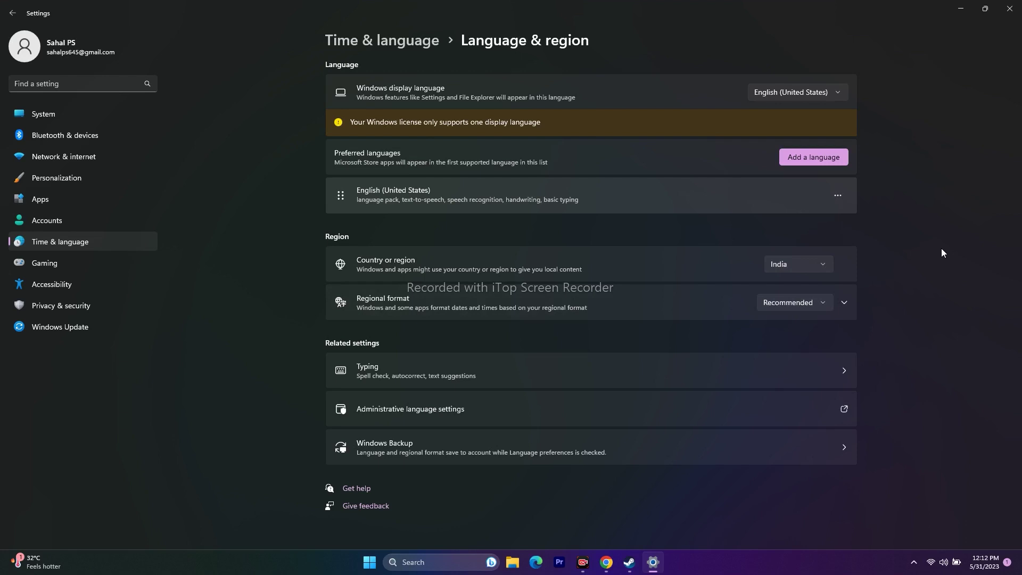
Step: Check the Windows date and time settings, including automatic time and time zone, and close Settings
left_click(12, 12)
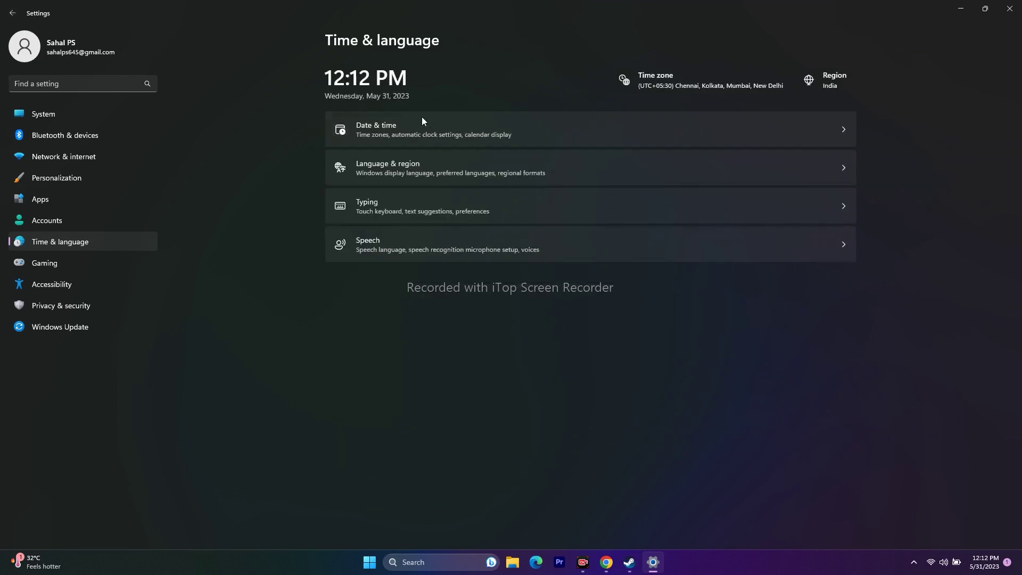
left_click(413, 130)
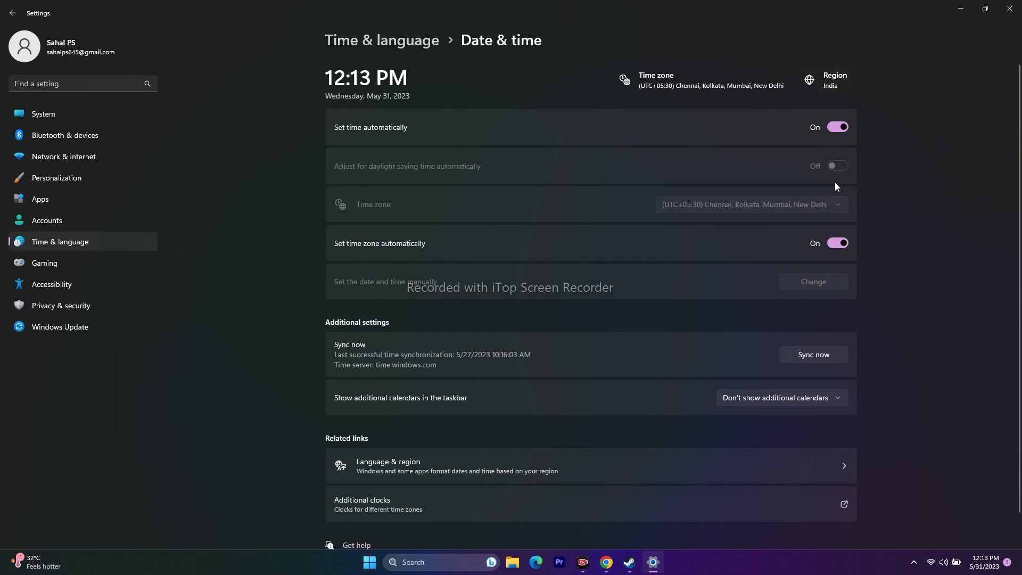
left_click(1009, 9)
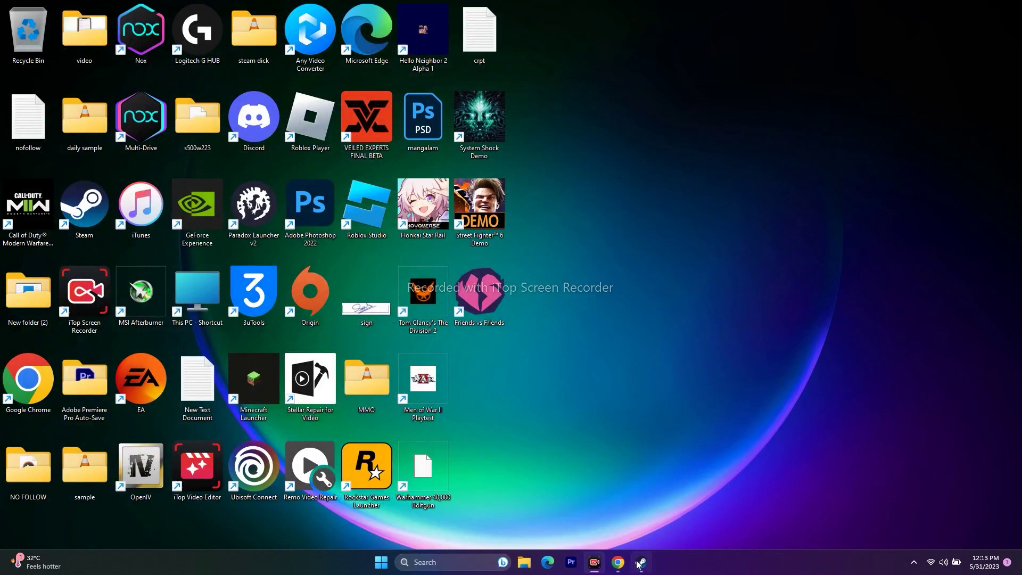
left_click(638, 562)
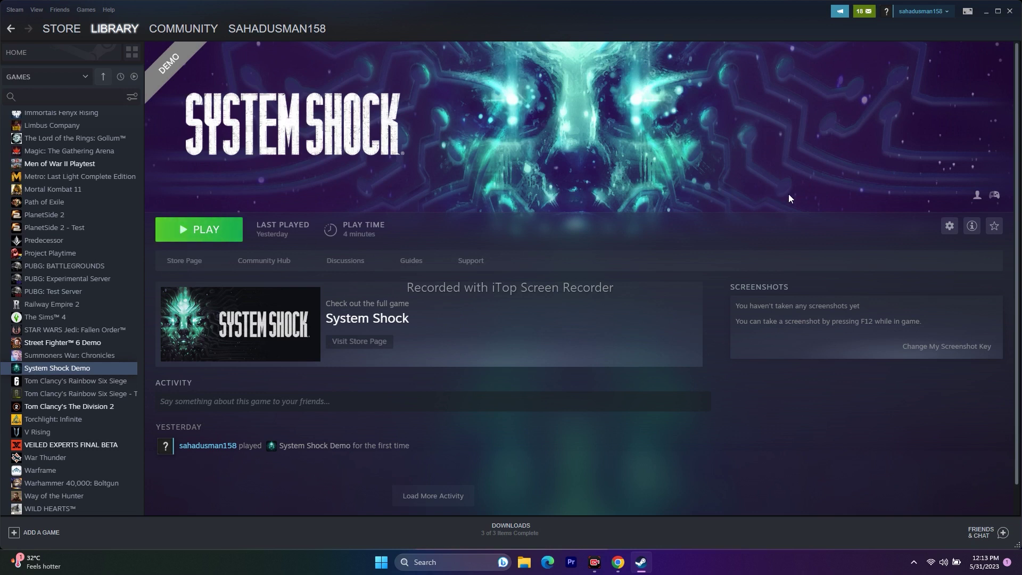
left_click(985, 15)
Step: Look through This PC and the Documents folder in File Explorer and close the window
left_click(525, 562)
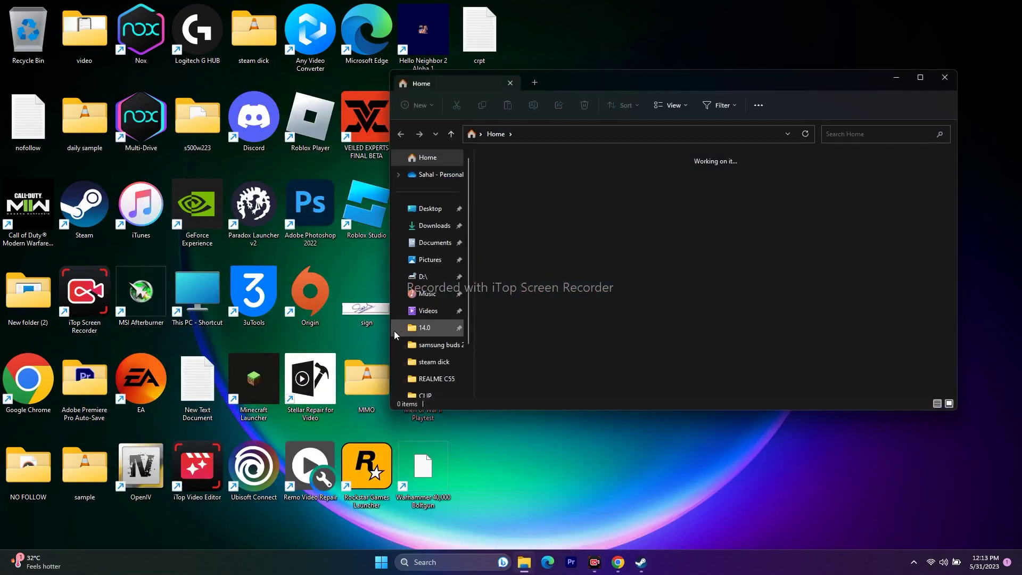
scroll(425, 346, "down", 3)
left_click(432, 397)
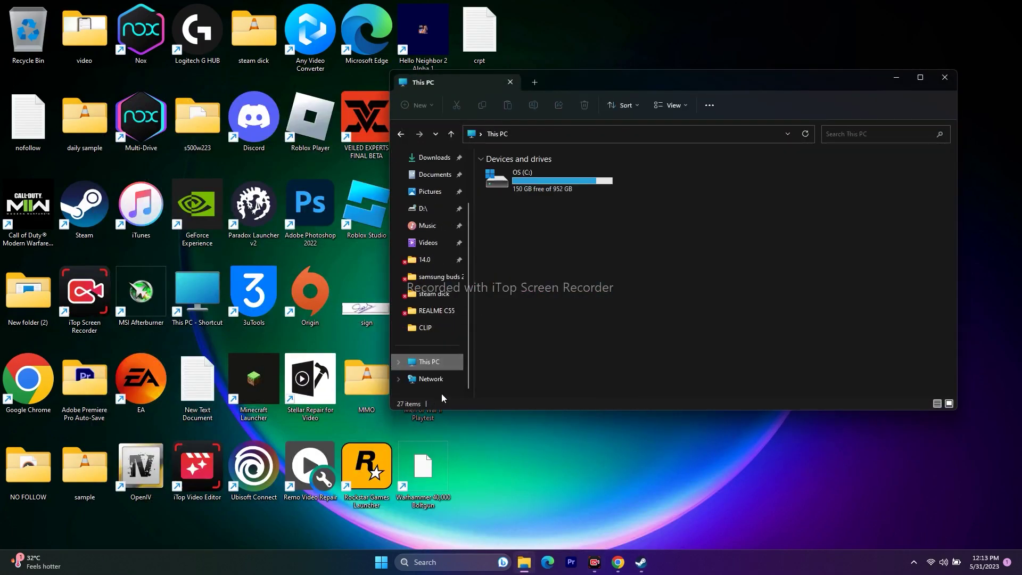
scroll(435, 305, "up", 1)
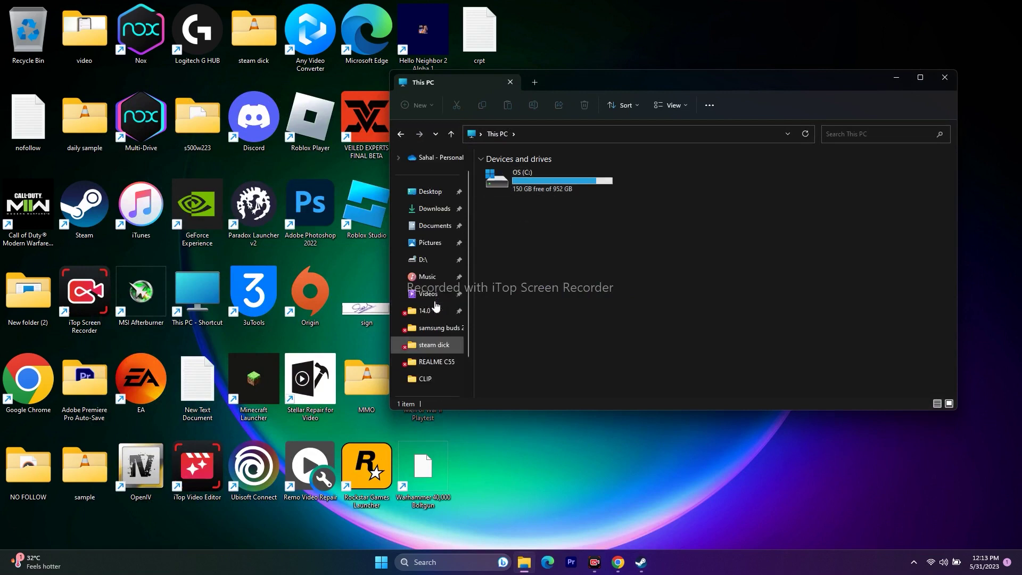
scroll(435, 305, "up", 1)
left_click(435, 242)
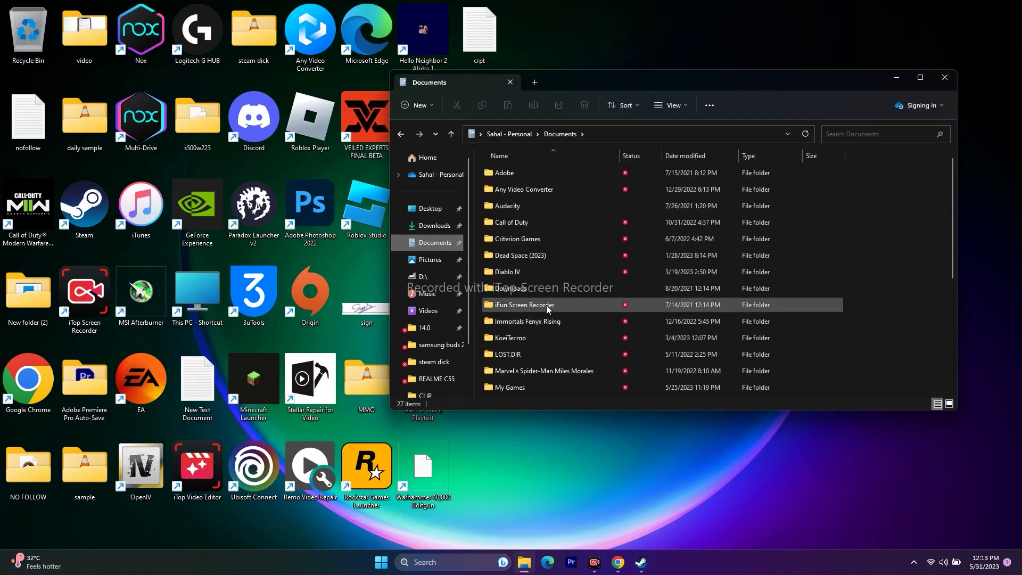
scroll(553, 273, "down", 4)
scroll(552, 272, "up", 4)
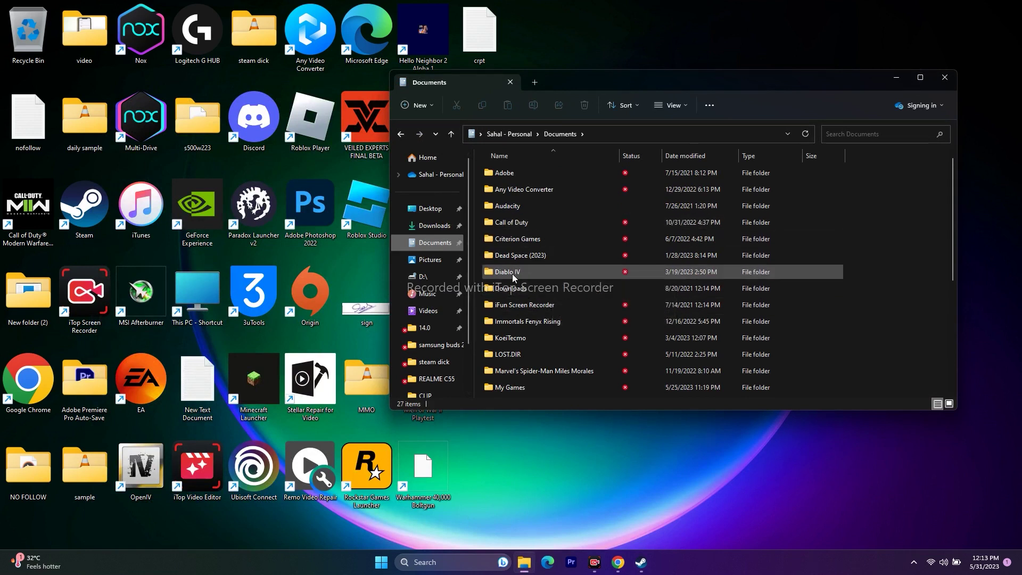
left_click(946, 79)
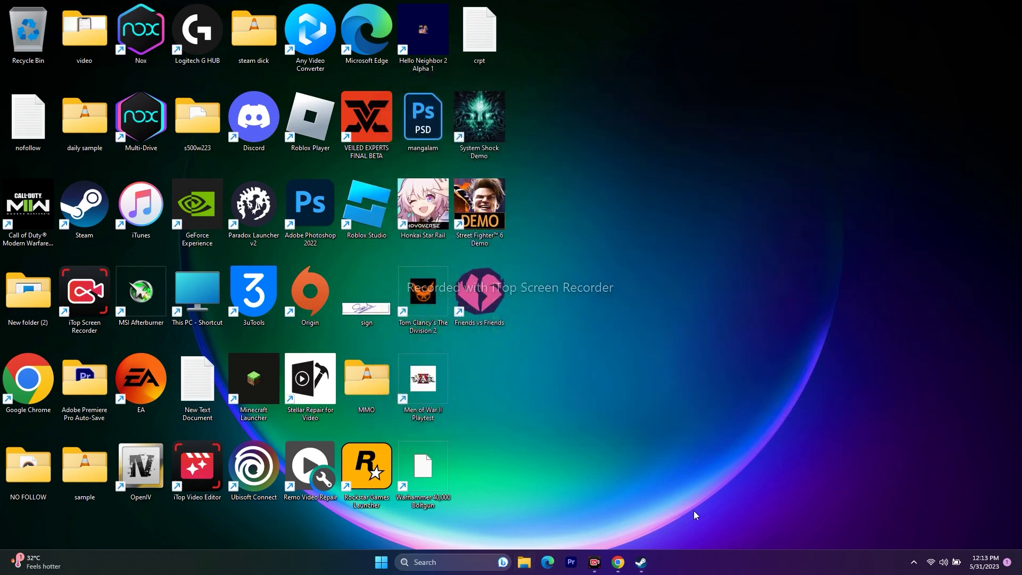
left_click(641, 562)
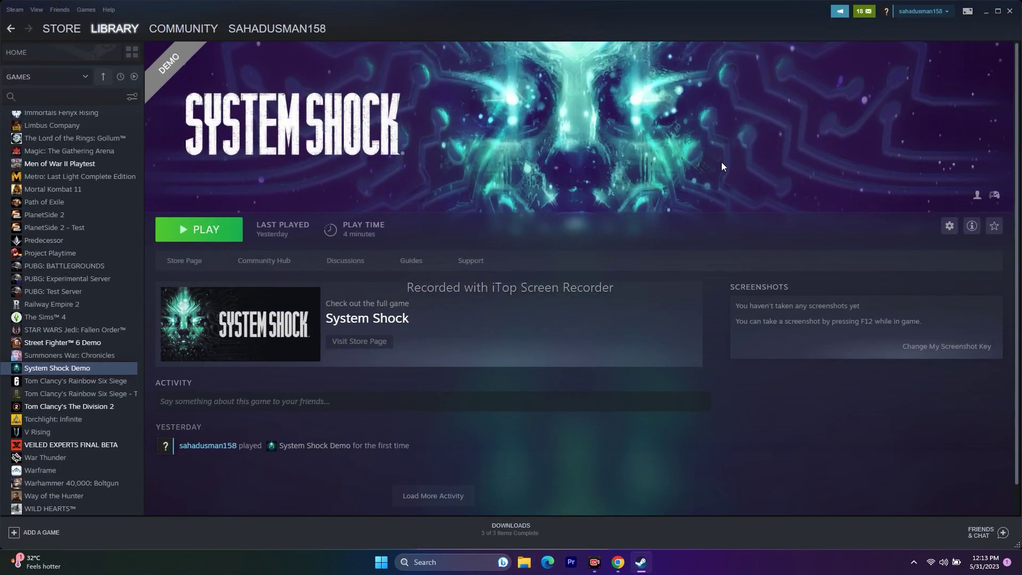
left_click(985, 12)
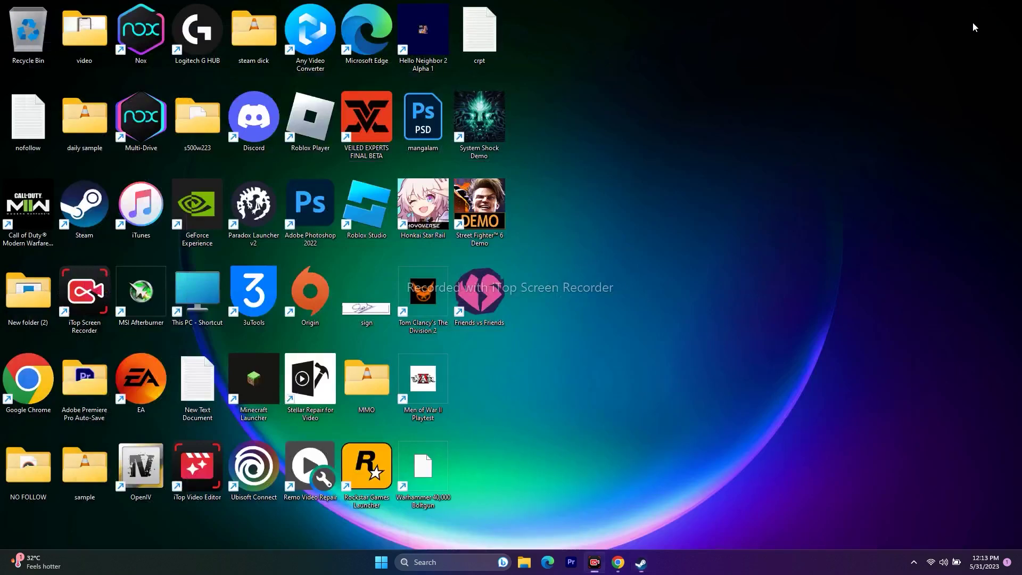
Step: Open Control Panel and display the list of apps allowed through Windows Defender Firewall
left_click(462, 561)
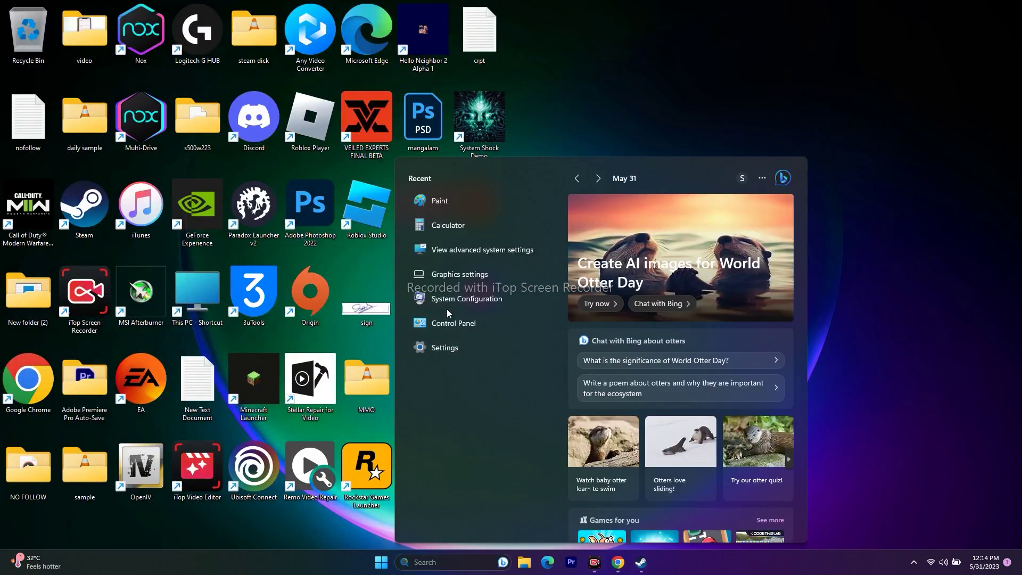
left_click(449, 324)
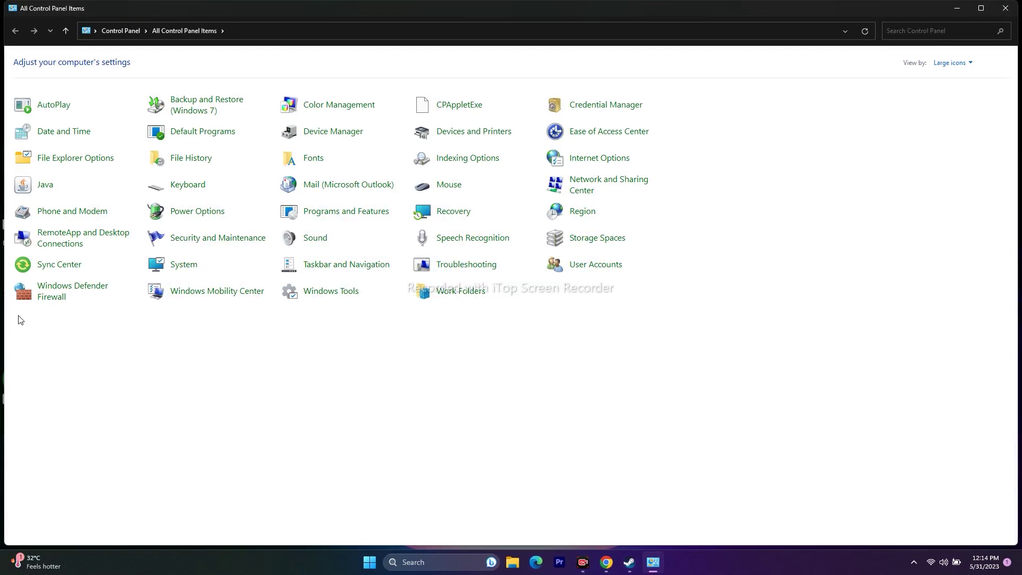
left_click(57, 290)
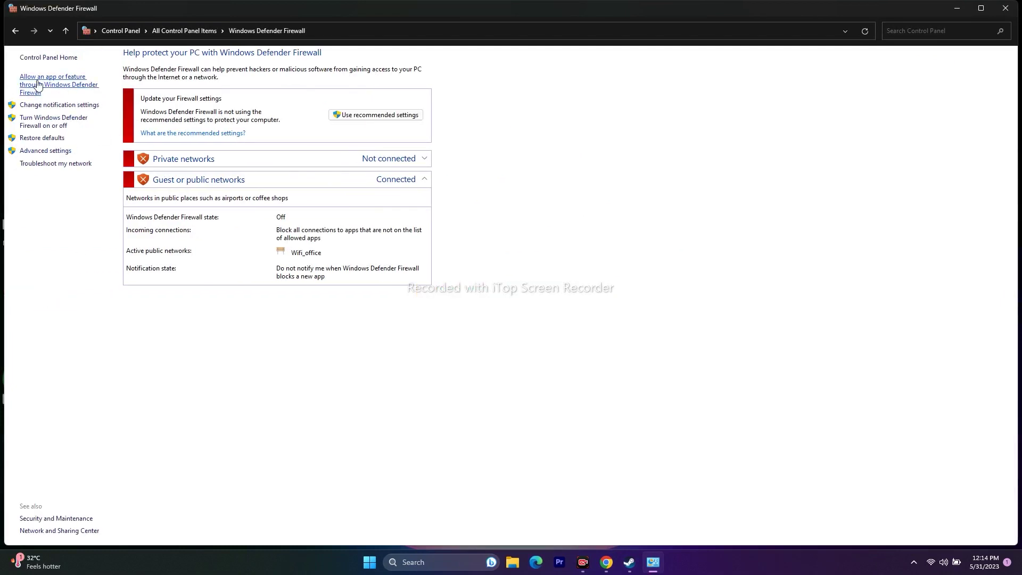
left_click(57, 85)
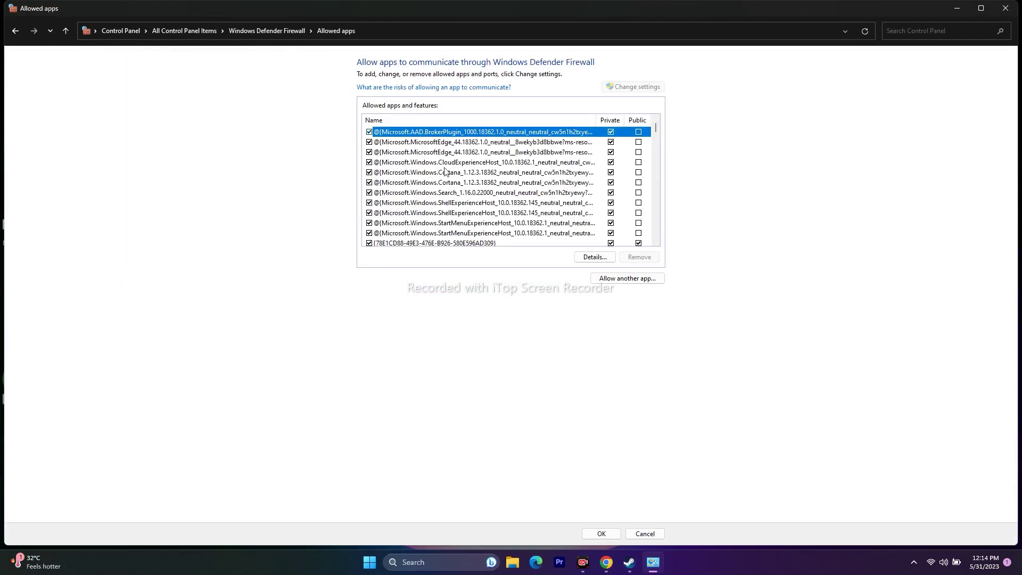
Step: Check the private and public network permissions of System Shock Demo in the allowed apps list
scroll(451, 194, "down", 7)
scroll(451, 193, "down", 15)
scroll(452, 193, "down", 15)
scroll(452, 193, "down", 15)
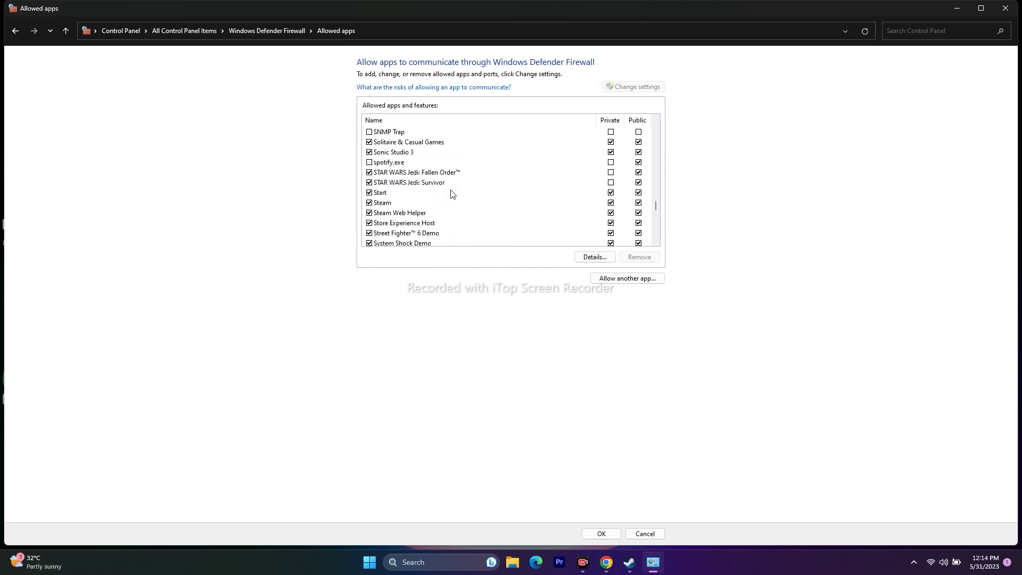
scroll(401, 178, "down", 1)
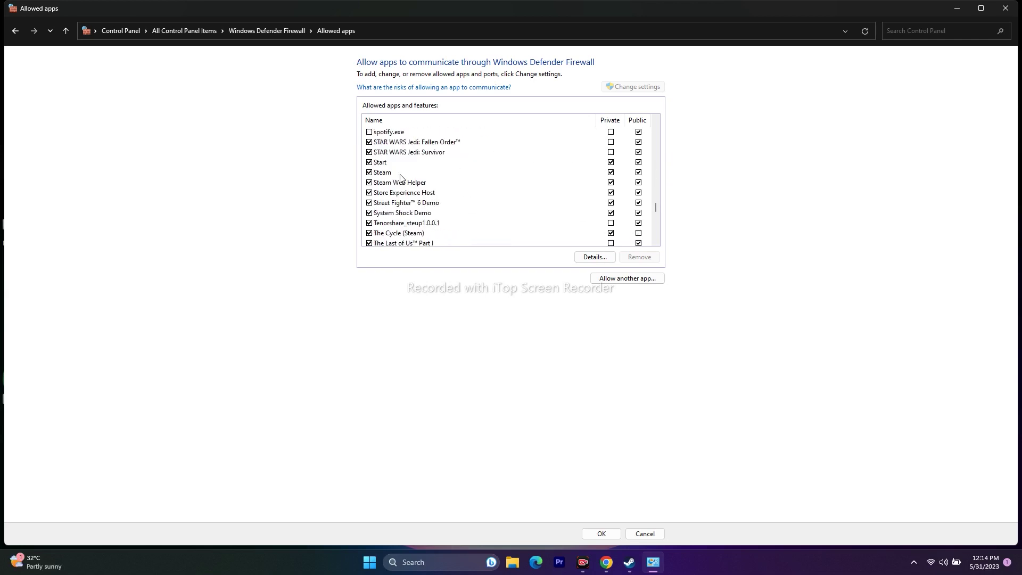
left_click(610, 222)
Step: Start allowing another app through the firewall and browse to the Steam folder in C:\Program Files (x86)
left_click(622, 280)
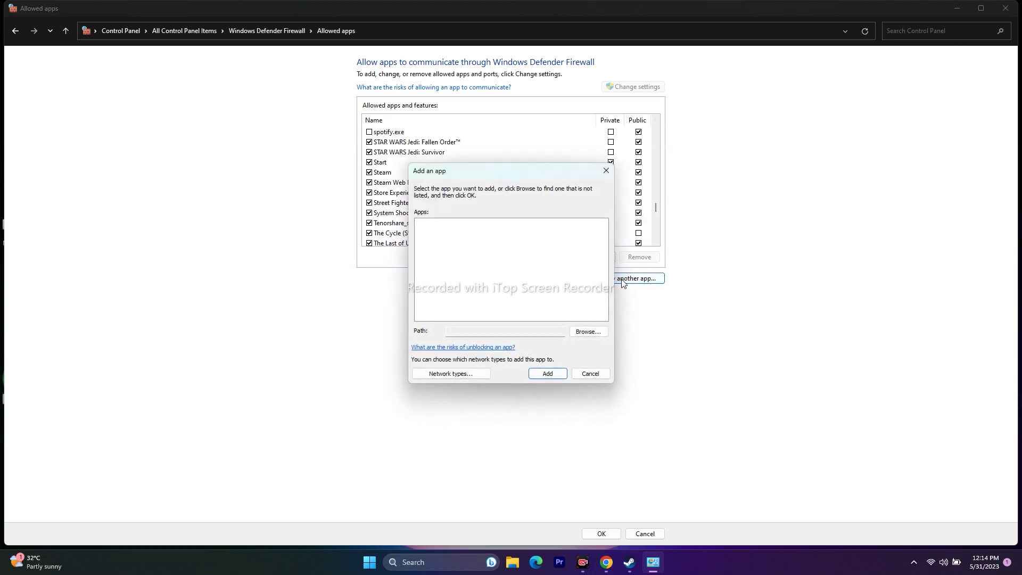
left_click(588, 331)
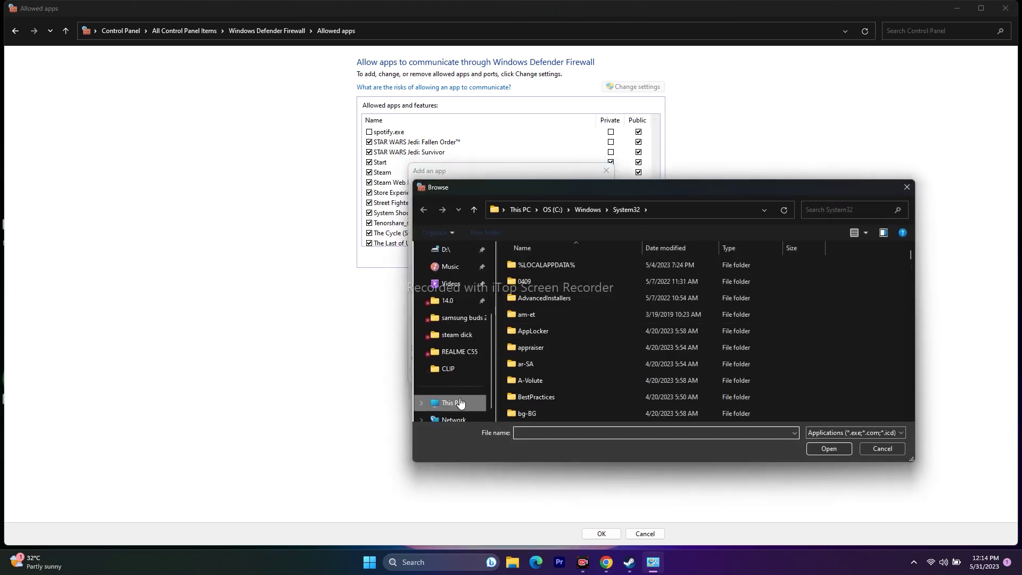
left_click(460, 403)
double_click(560, 273)
scroll(550, 323, "down", 5)
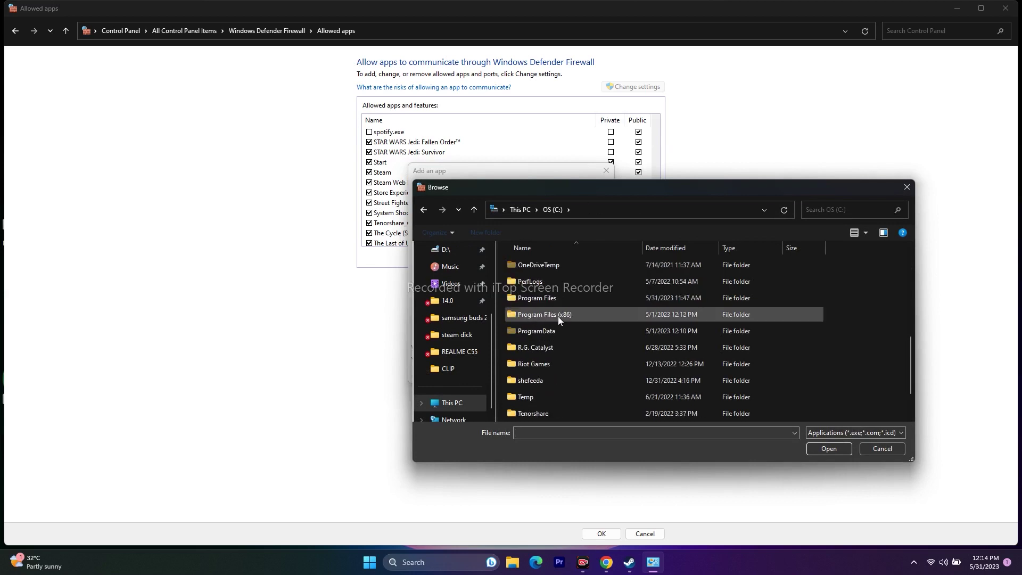
double_click(558, 315)
scroll(557, 316, "down", 5)
scroll(557, 316, "down", 10)
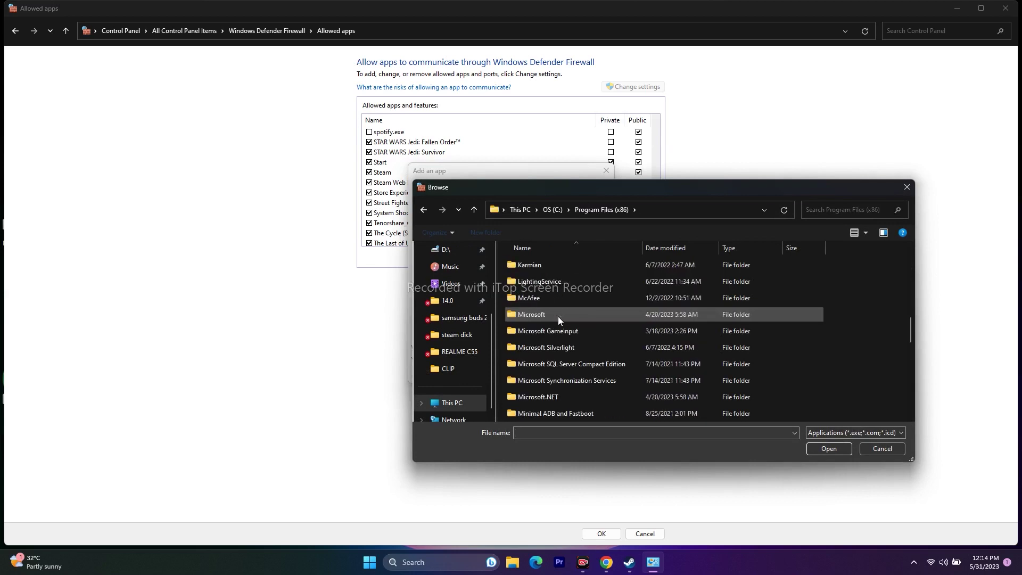
scroll(542, 349, "down", 1)
double_click(541, 332)
Step: Choose the SystemShock application from steamapps\common\System Shock Demo as the app to allow
scroll(567, 281, "down", 10)
scroll(559, 311, "up", 2)
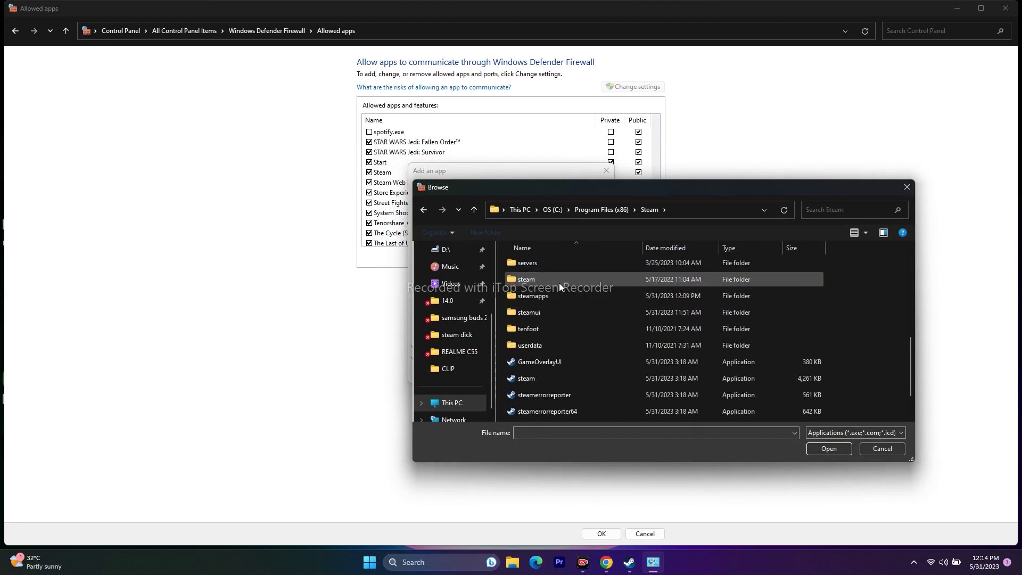
double_click(550, 346)
double_click(546, 269)
scroll(550, 314, "down", 3)
scroll(550, 314, "down", 5)
scroll(550, 314, "down", 3)
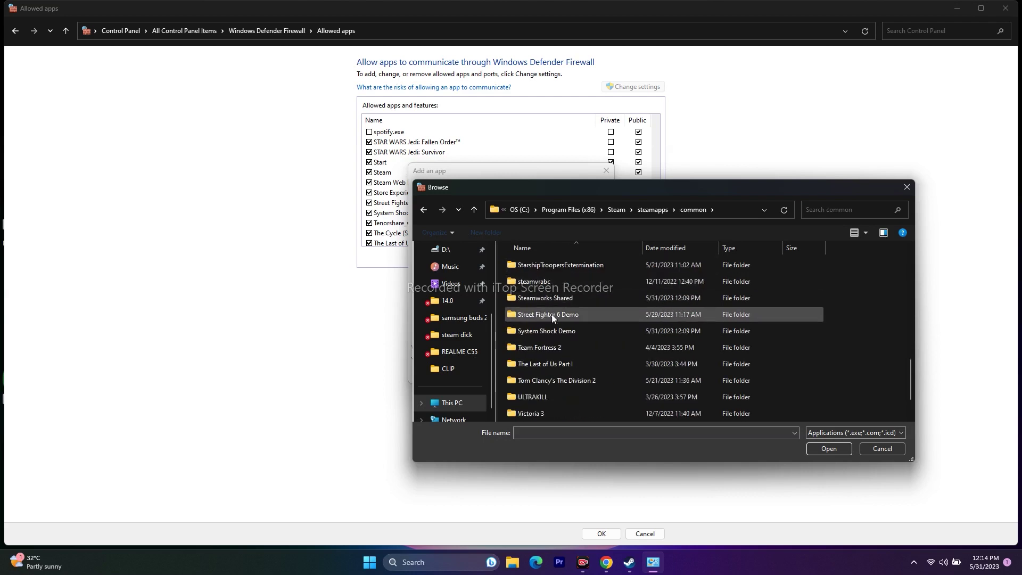
double_click(552, 330)
left_click(549, 298)
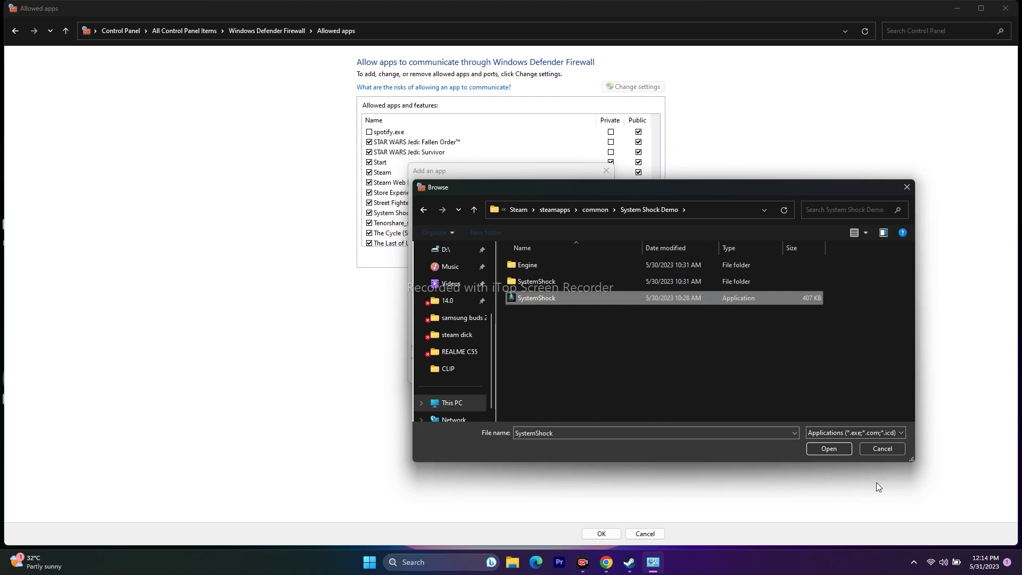
left_click(831, 450)
Step: Try to add the chosen SystemShock application to the firewall's allowed apps and close the Add an app dialog
left_click(548, 374)
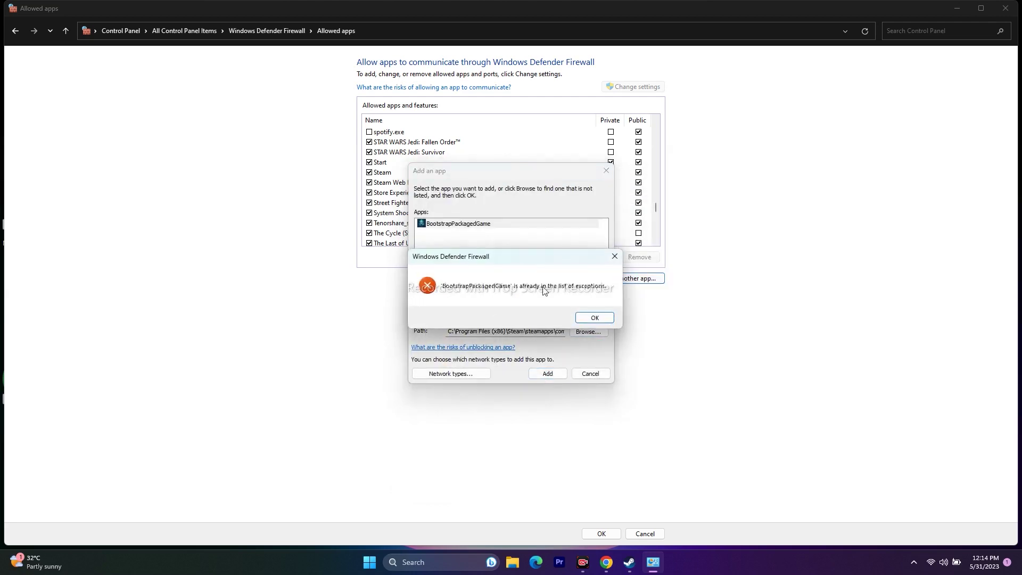
left_click(586, 315)
left_click(606, 171)
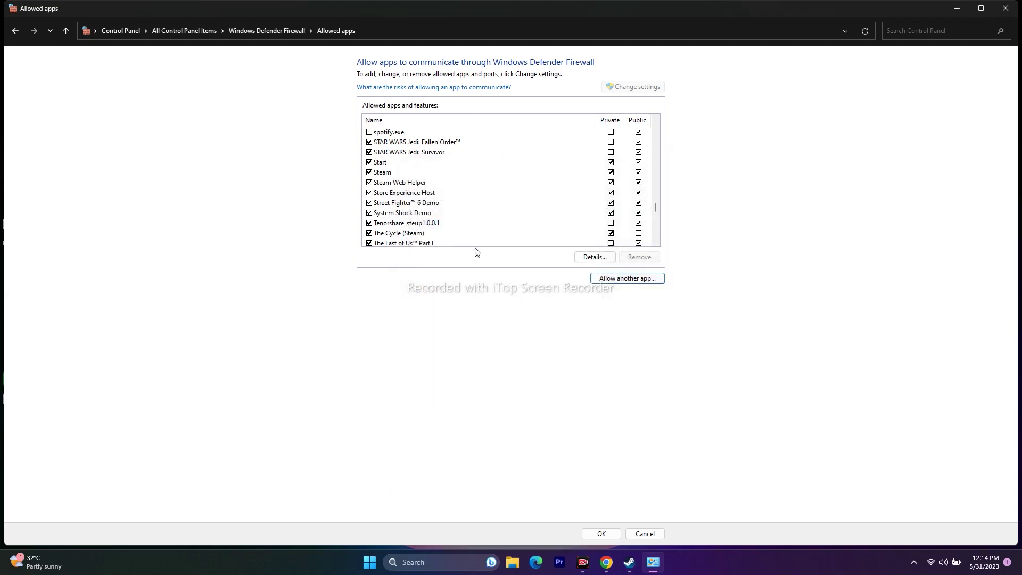
Step: Close the firewall's allowed apps window and switch to Steam
left_click(1005, 8)
key("alt+Tab")
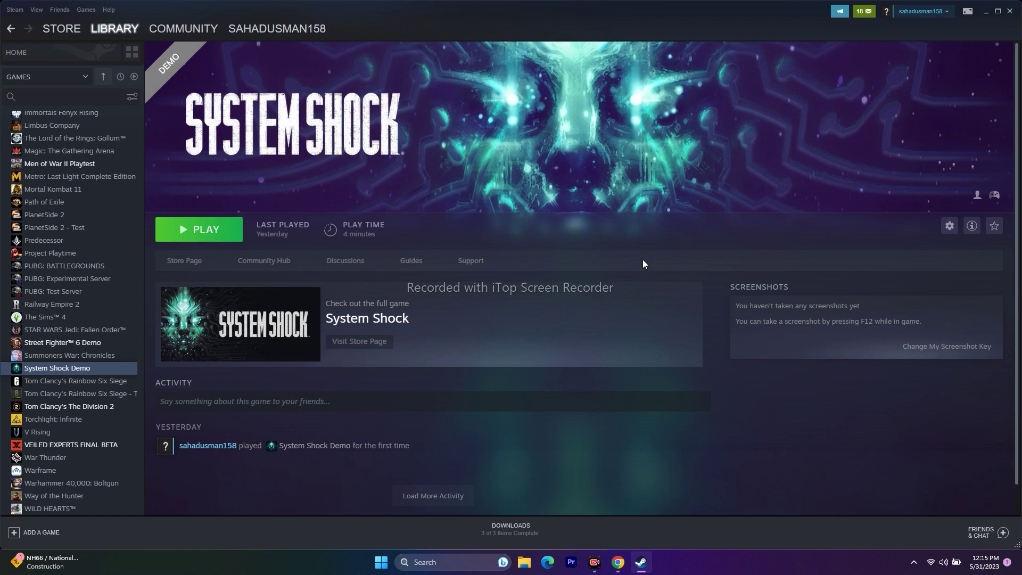
Step: Disable all services in System Configuration, apply the change and exit without restarting
left_click(990, 17)
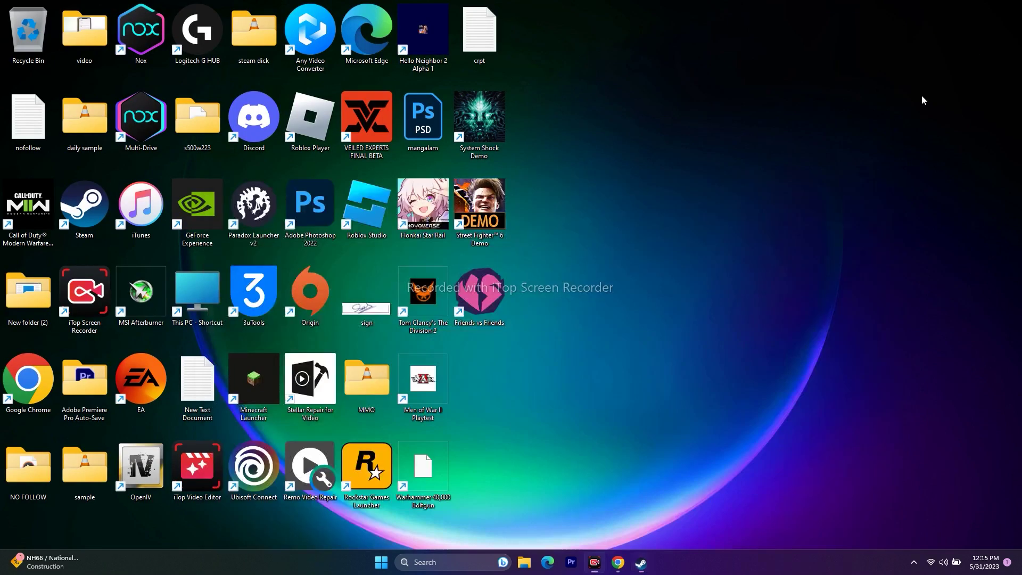
left_click(468, 564)
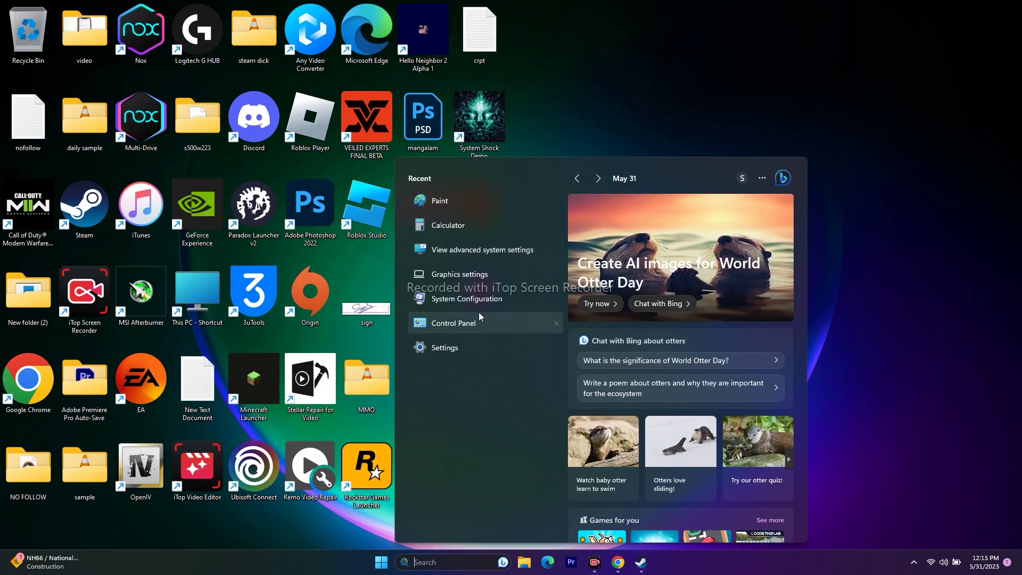
left_click(505, 301)
left_click(427, 197)
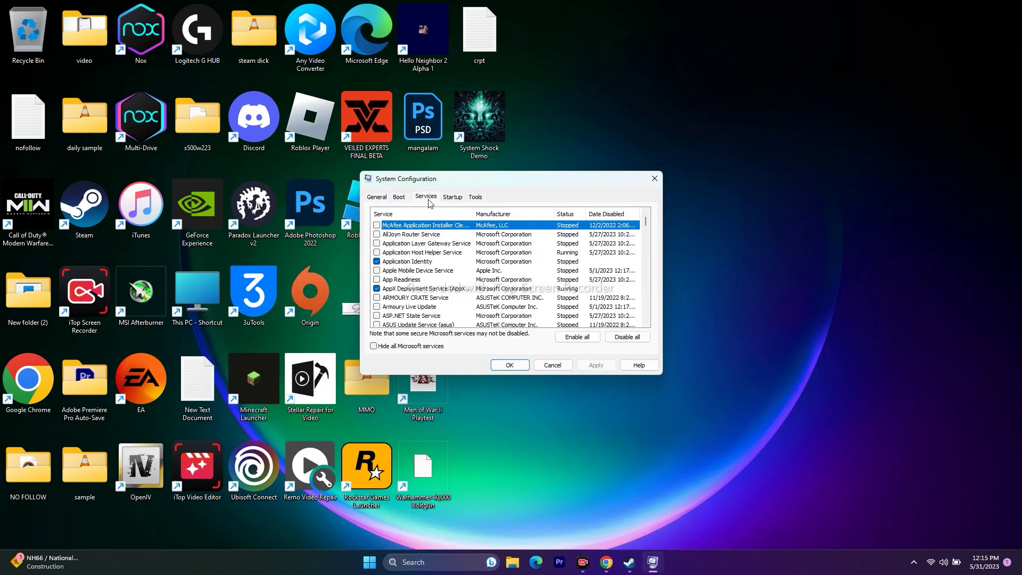
left_click(620, 341)
left_click(595, 365)
left_click(505, 366)
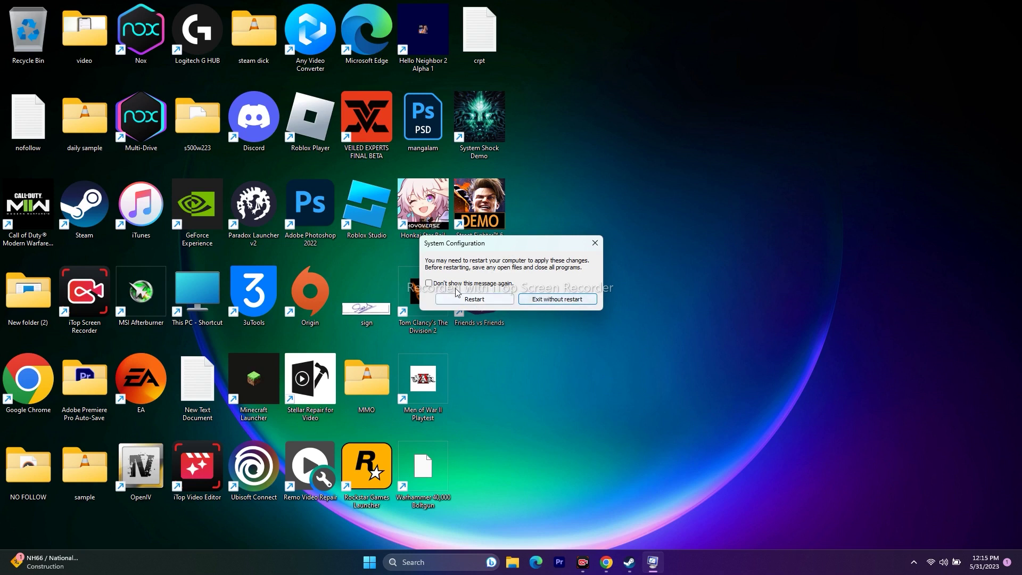
left_click(553, 299)
Step: Open System Shock Demo's properties in Steam and enter -dx11 as its launch option
left_click(640, 562)
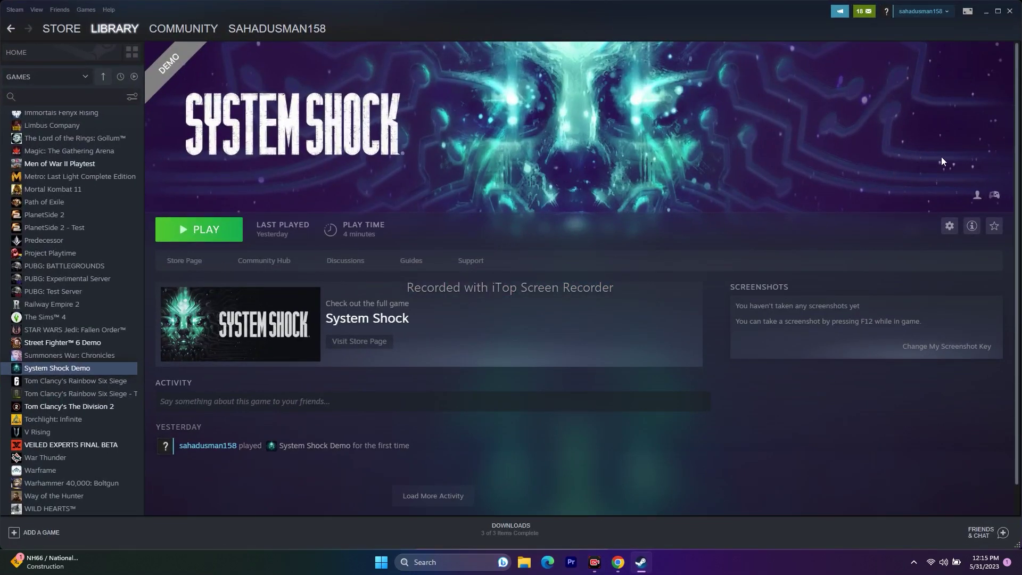
right_click(95, 370)
left_click(118, 435)
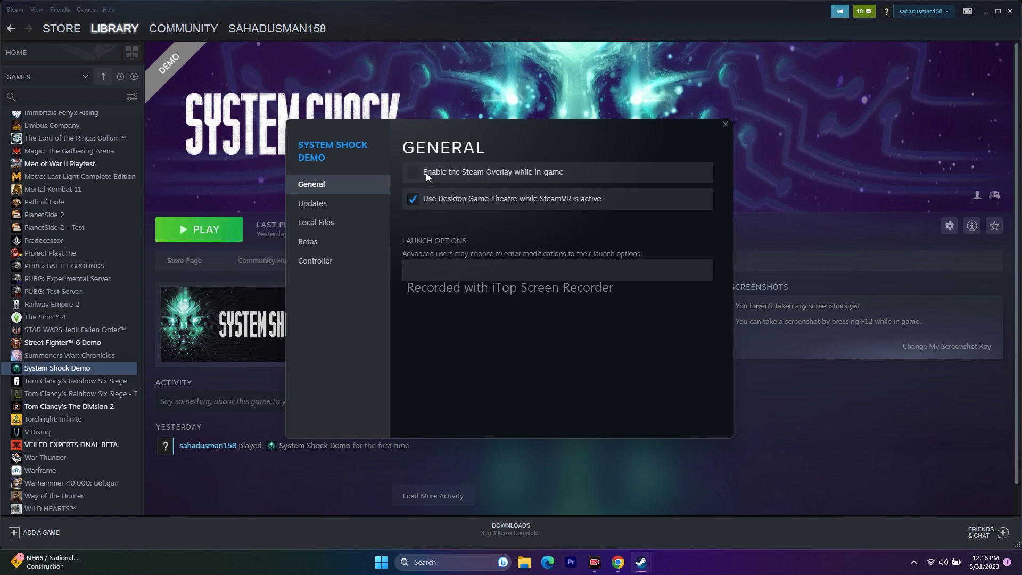
left_click(424, 269)
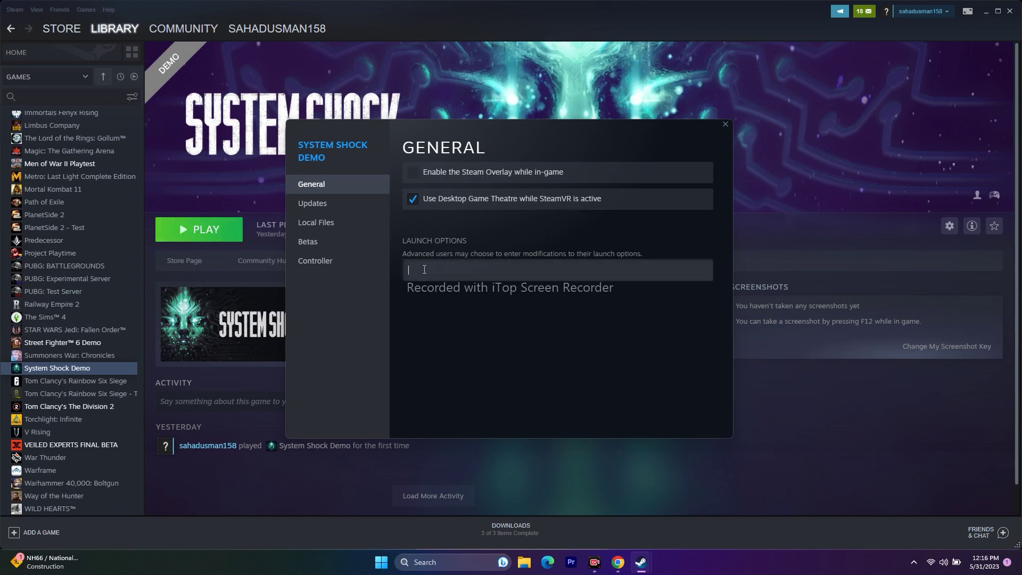
type("-dx11")
type("2")
Step: Clear the launch options for System Shock Demo and close its properties window
key("BackSpace")
key("BackSpace")
key("BackSpace")
key("BackSpace")
key("BackSpace")
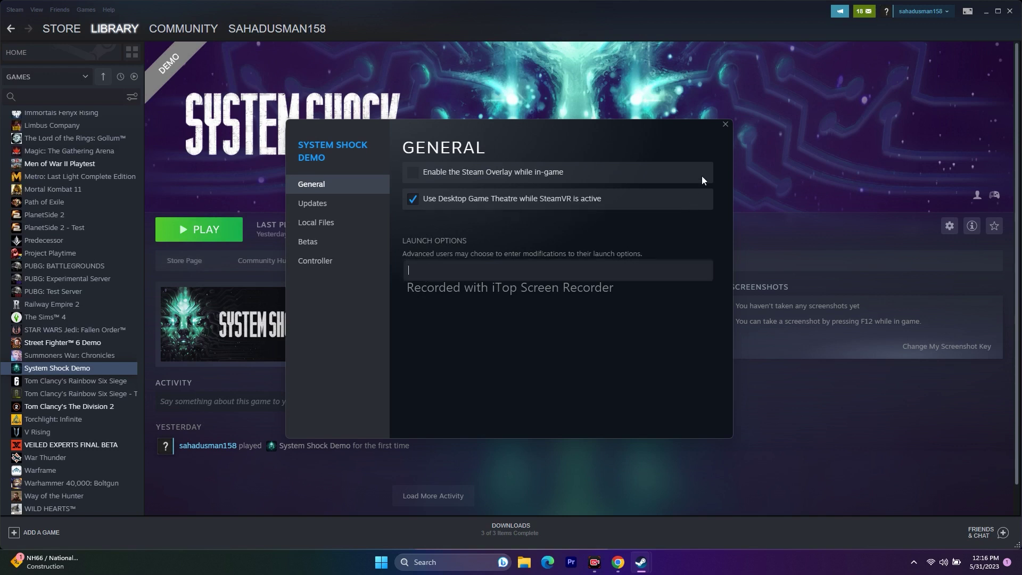
left_click(724, 125)
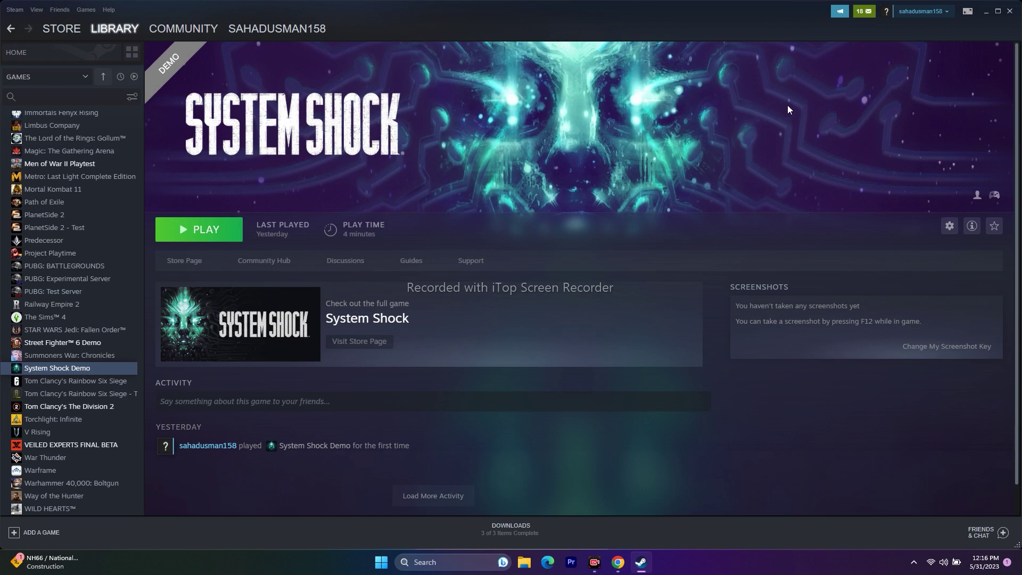
Step: Open Task Manager, end the Discord background process and close Task Manager
left_click(985, 11)
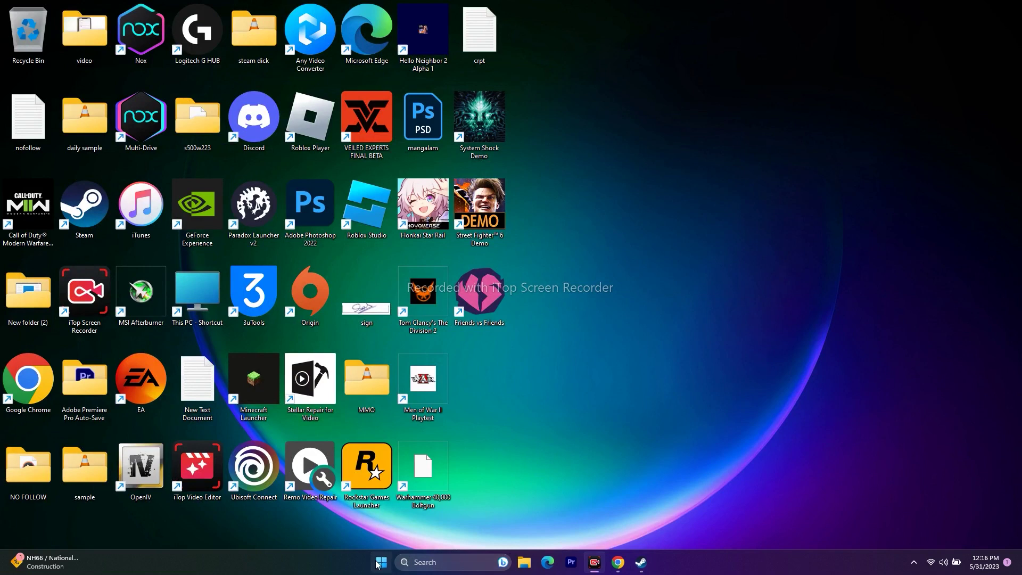
right_click(389, 563)
left_click(394, 428)
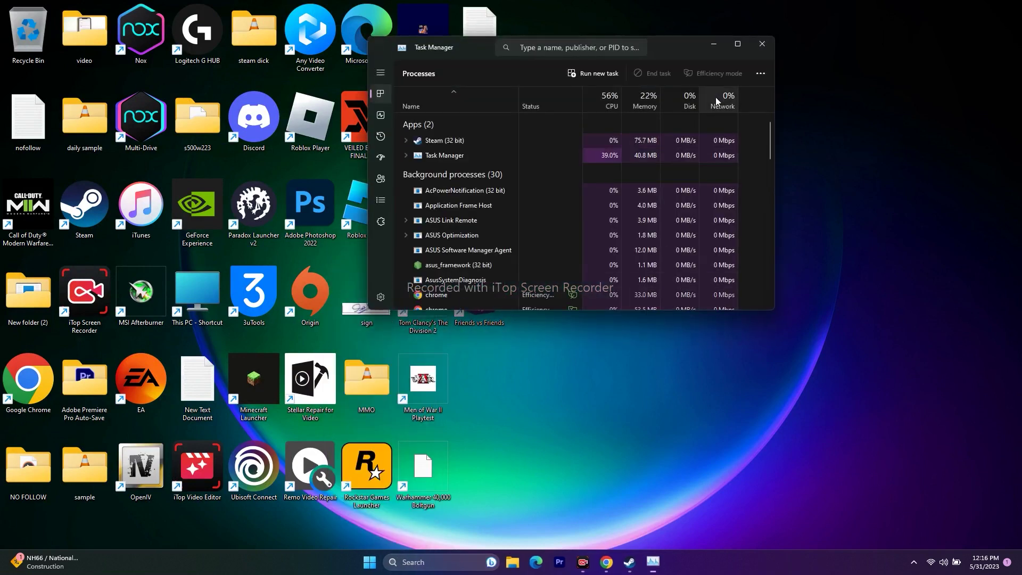
left_click(724, 44)
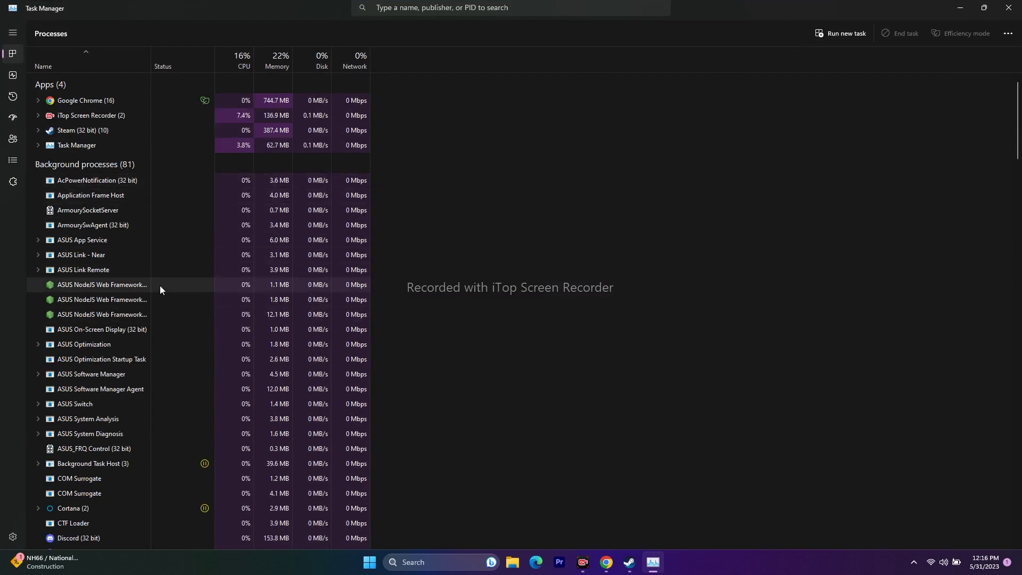
scroll(160, 286, "down", 5)
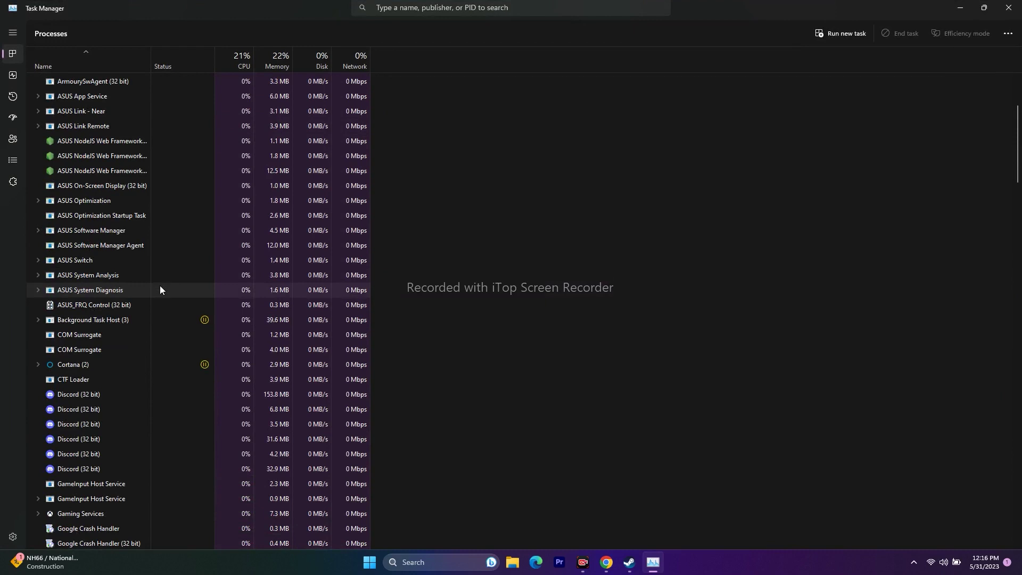
scroll(160, 290, "down", 1)
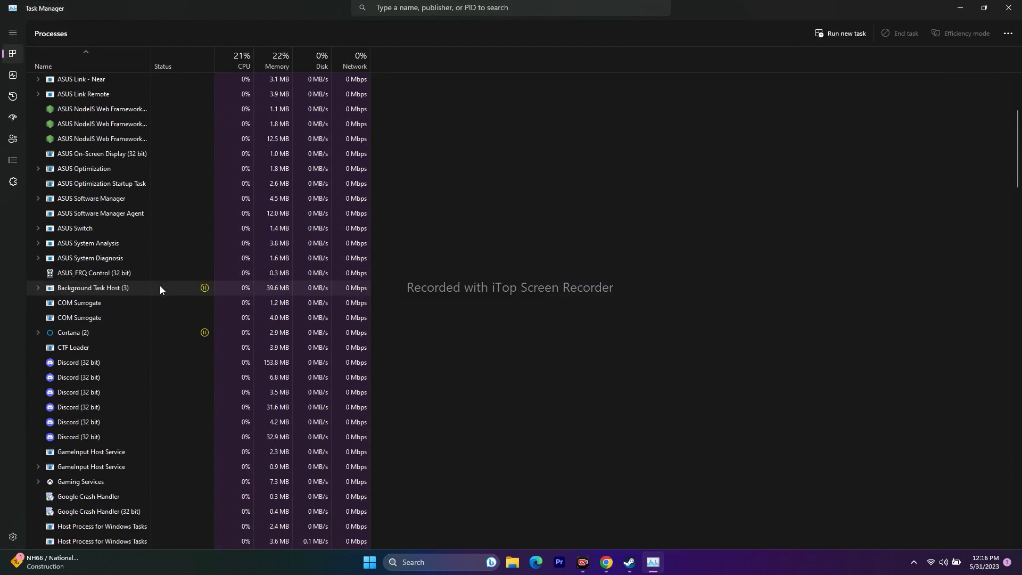
right_click(83, 363)
left_click(96, 370)
scroll(575, 352, "up", 4)
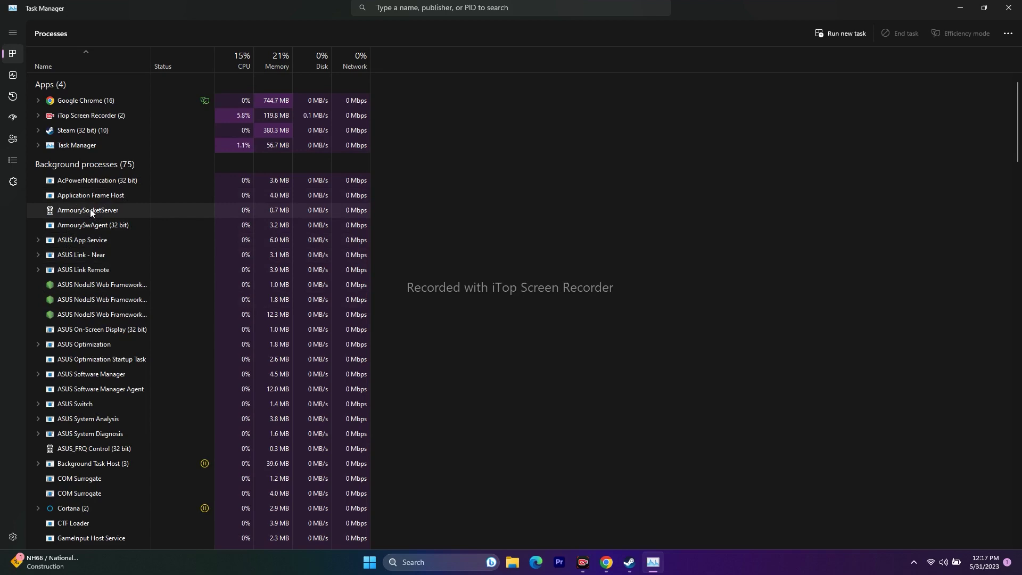
left_click(1010, 7)
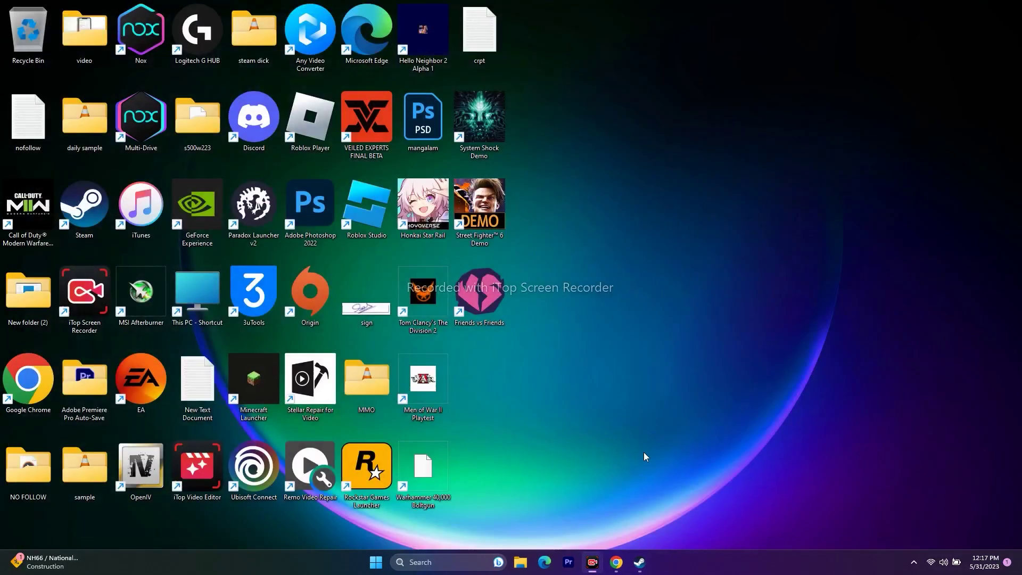
key("alt+Tab")
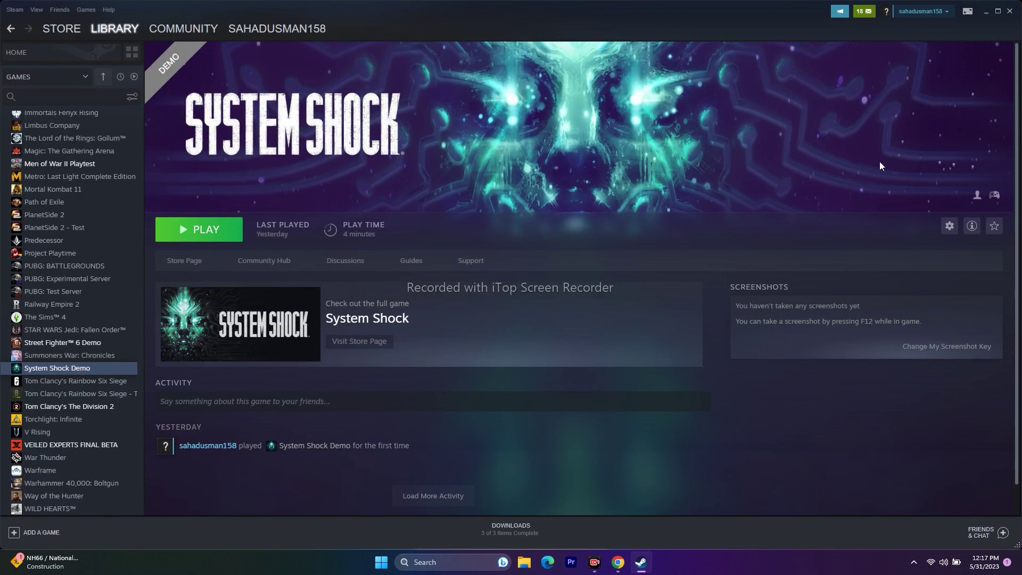
left_click(986, 12)
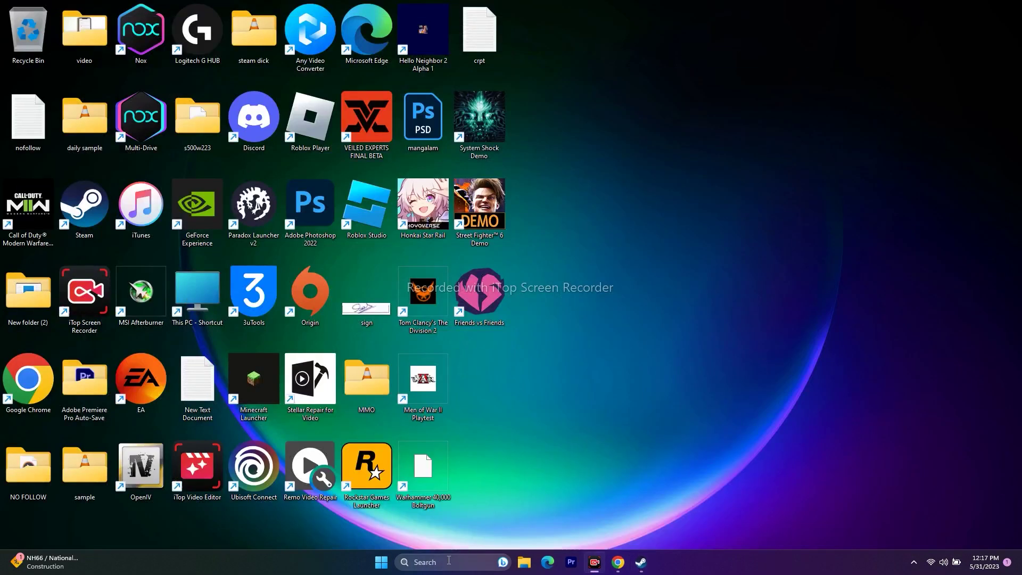
Step: Open Windows Graphics settings, start adding a desktop app and browse to the Steam folder in C:\Program Files (x86)
left_click(450, 563)
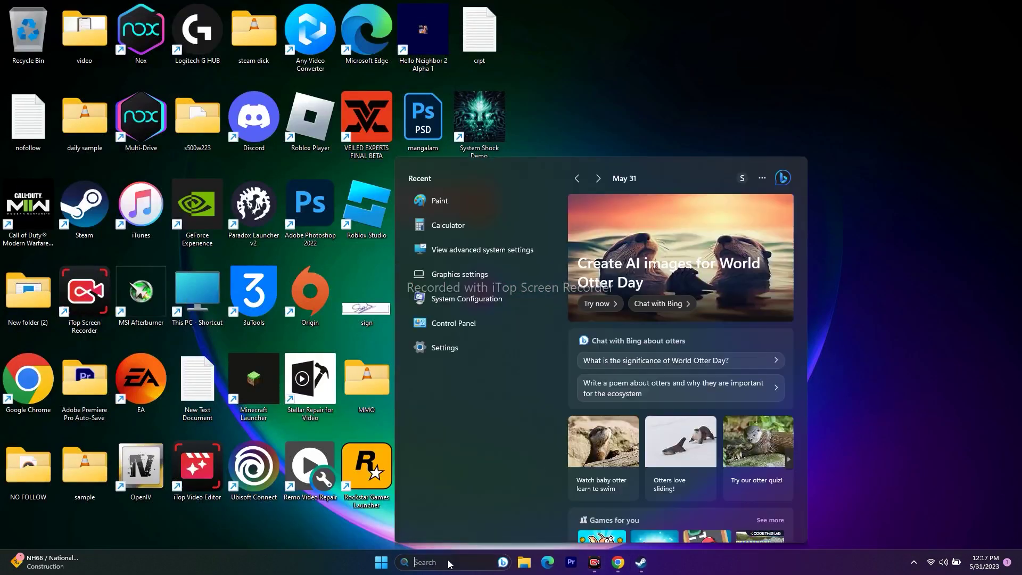
left_click(489, 269)
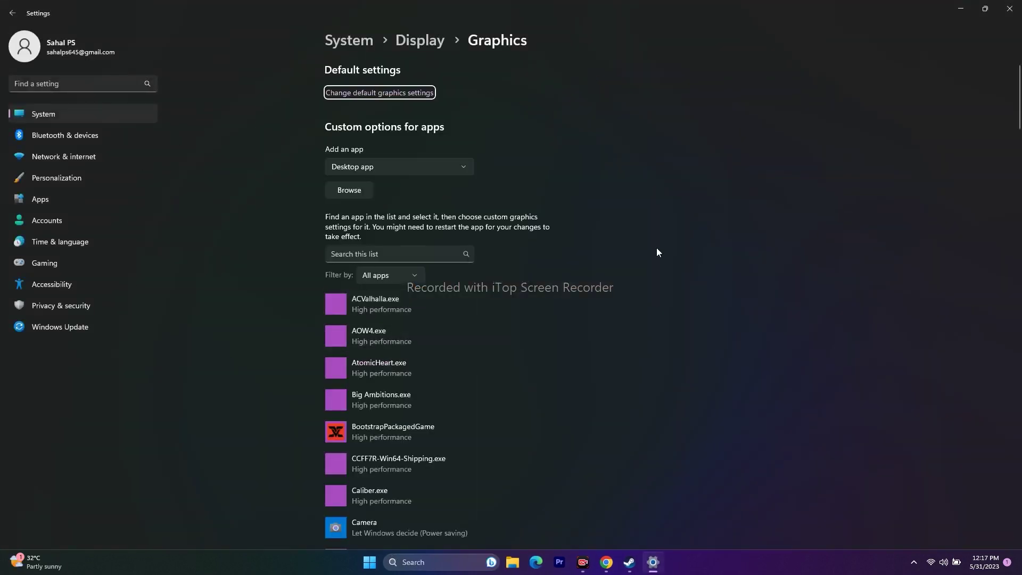
scroll(665, 250, "down", 4)
scroll(675, 244, "down", 2)
scroll(675, 239, "up", 6)
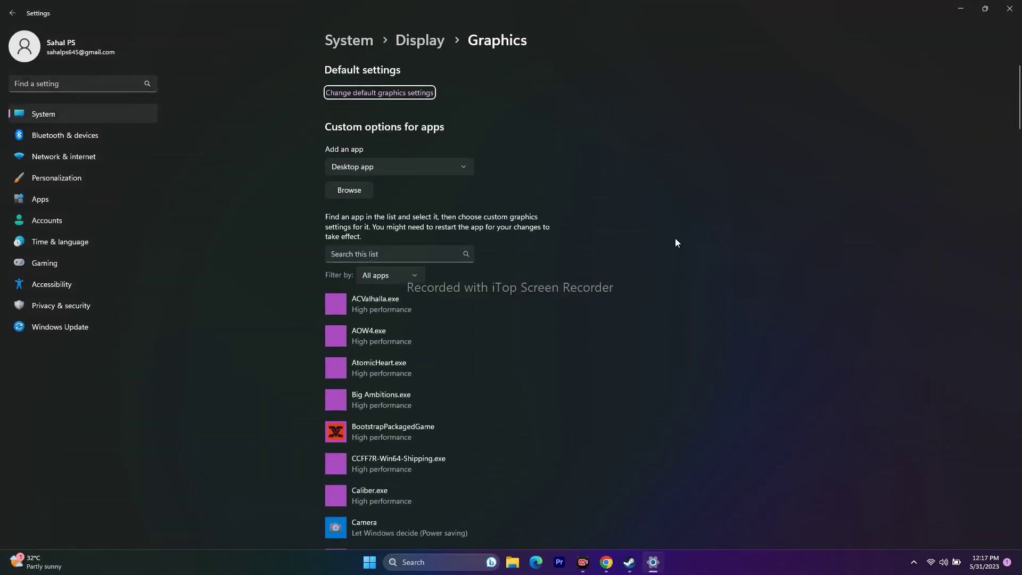
left_click(369, 195)
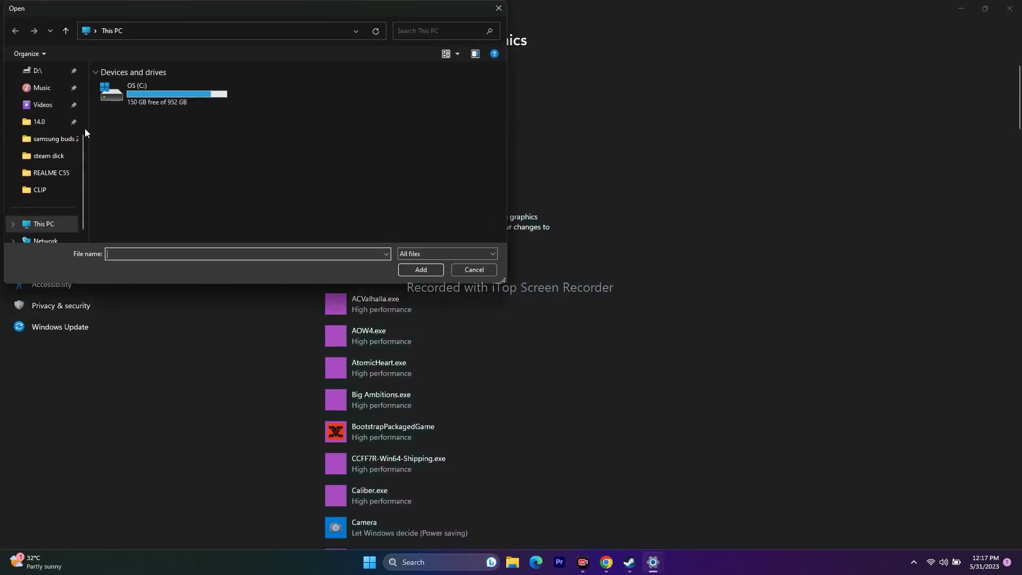
double_click(152, 95)
scroll(158, 162, "down", 5)
double_click(156, 137)
scroll(156, 141, "down", 10)
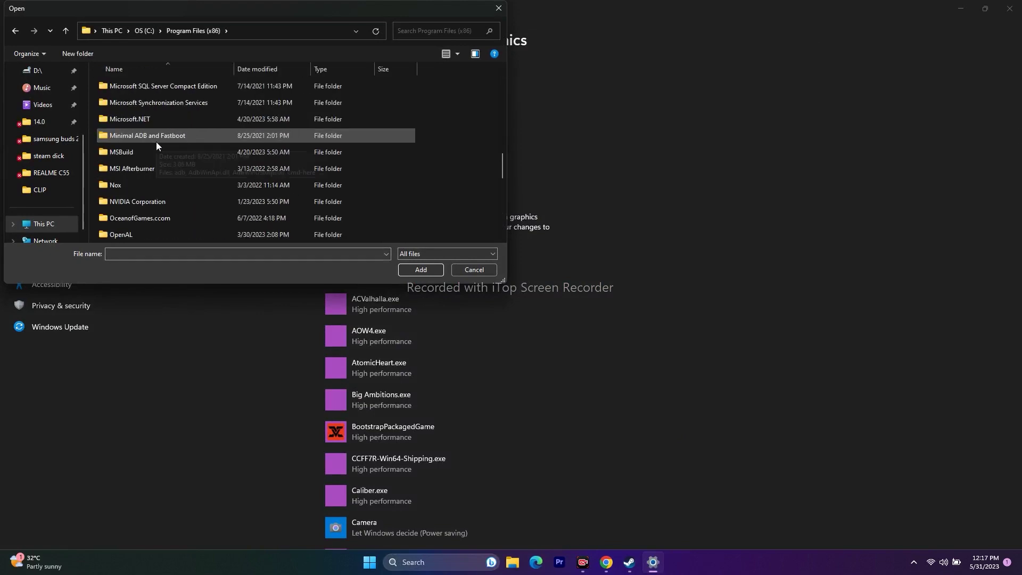
scroll(156, 144, "down", 3)
double_click(135, 137)
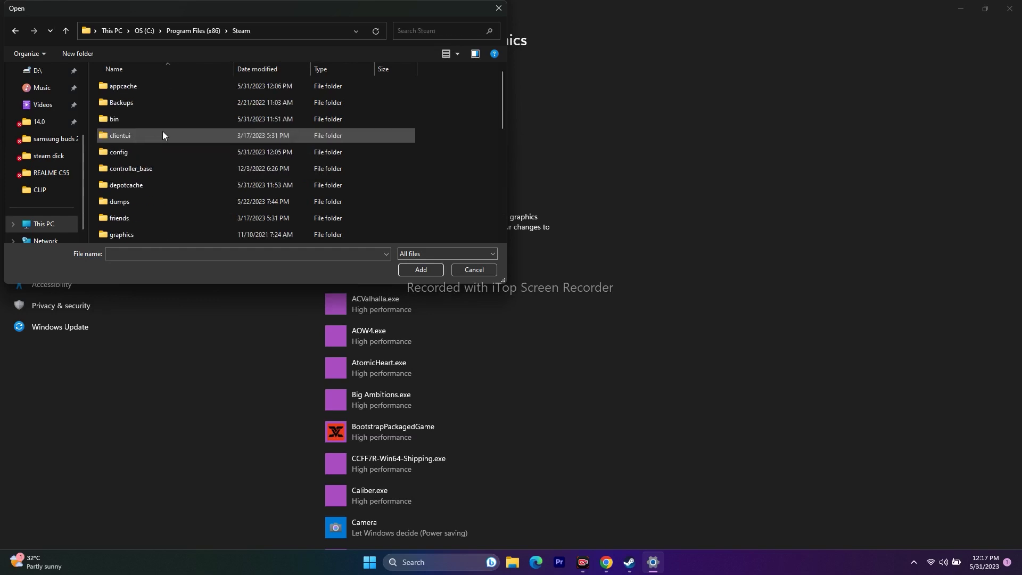
Step: Add the SystemShock application from steamapps\common\System Shock Demo to the custom graphics options list
double_click(156, 169)
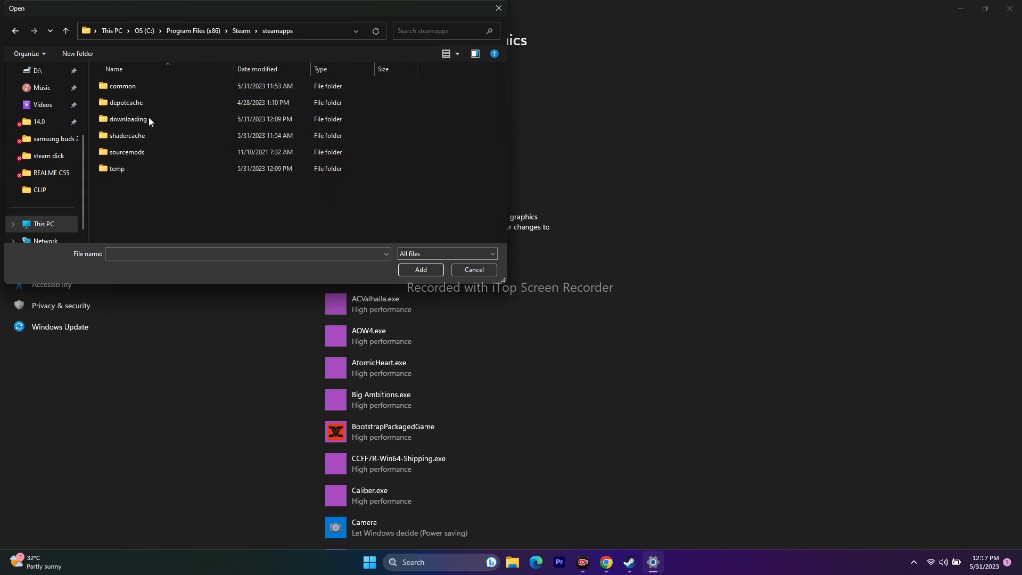
double_click(148, 87)
scroll(176, 151, "down", 10)
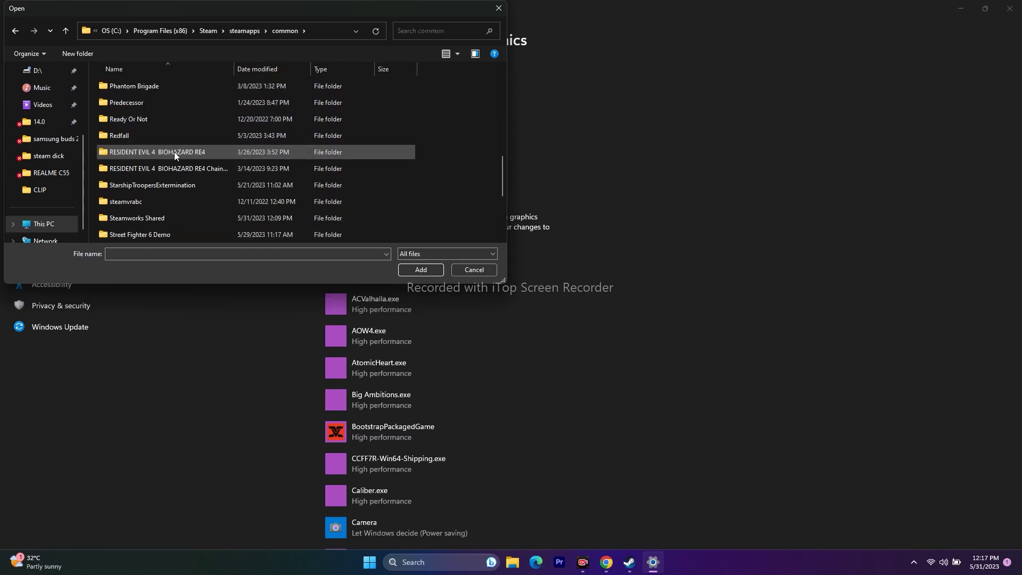
scroll(153, 192, "down", 1)
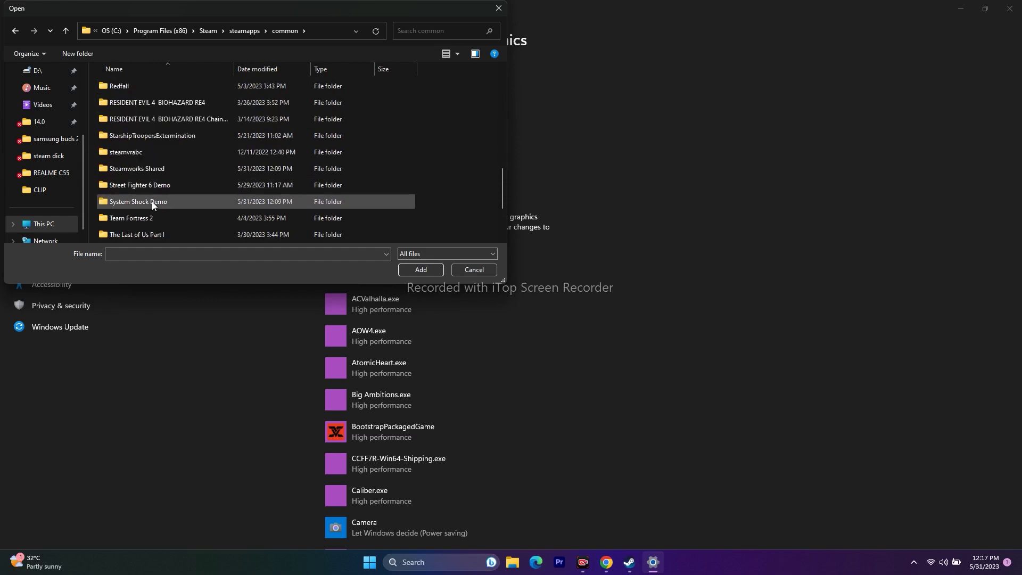
double_click(151, 202)
left_click(141, 124)
left_click(414, 269)
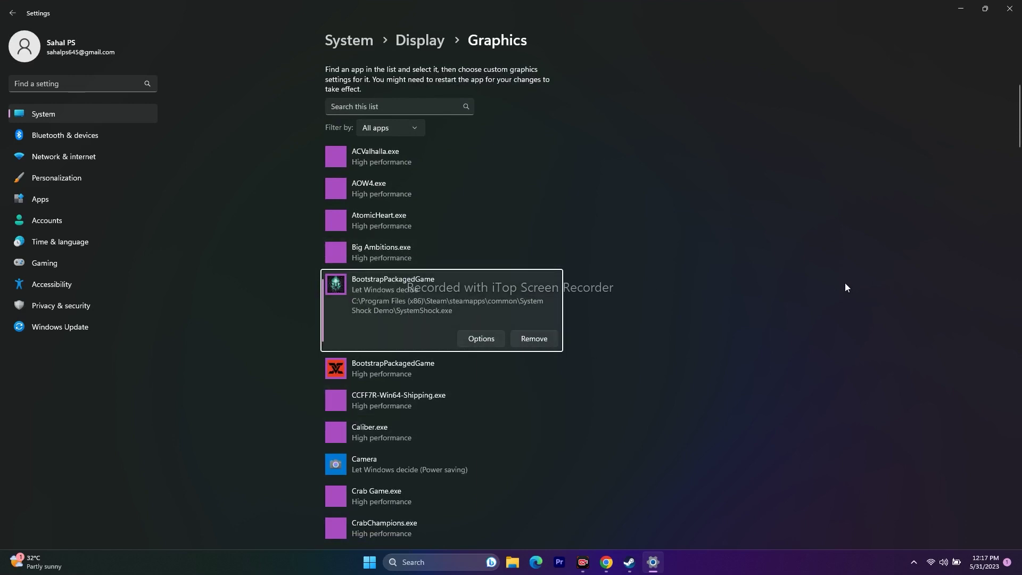
Step: Set the SystemShock app's graphics preference to High performance, save it and close Settings
left_click(481, 337)
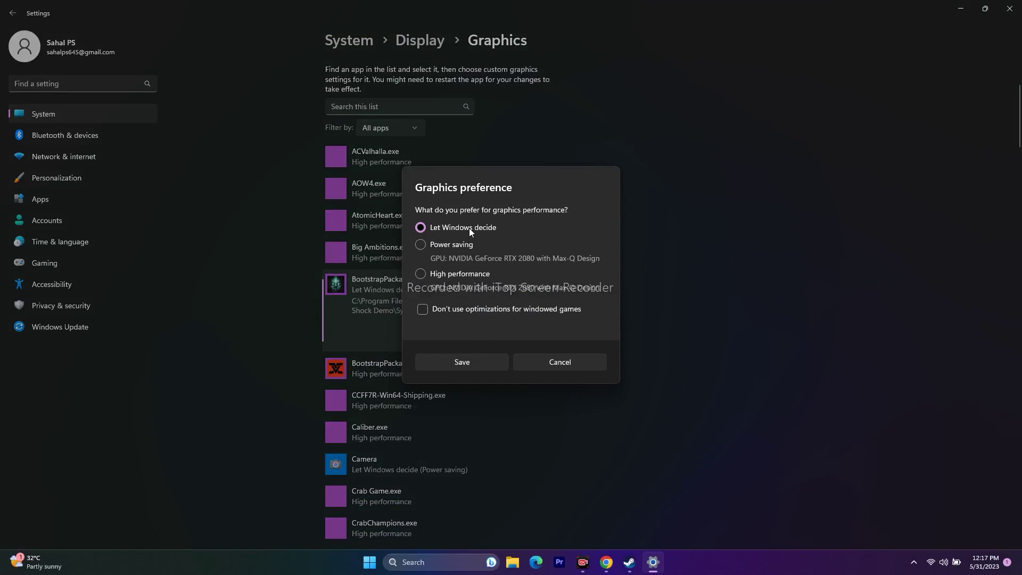
left_click(429, 275)
left_click(462, 362)
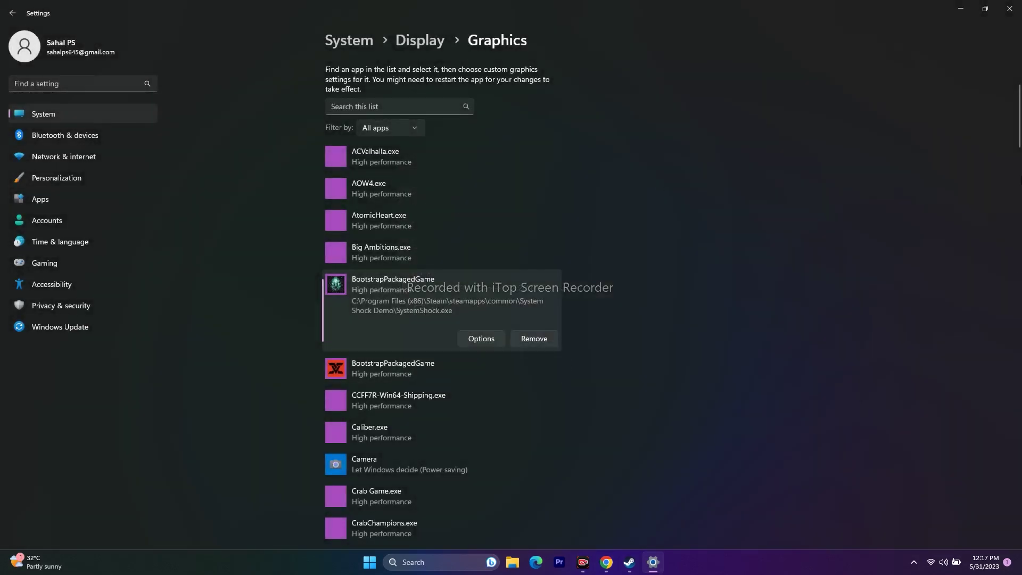
left_click(1009, 9)
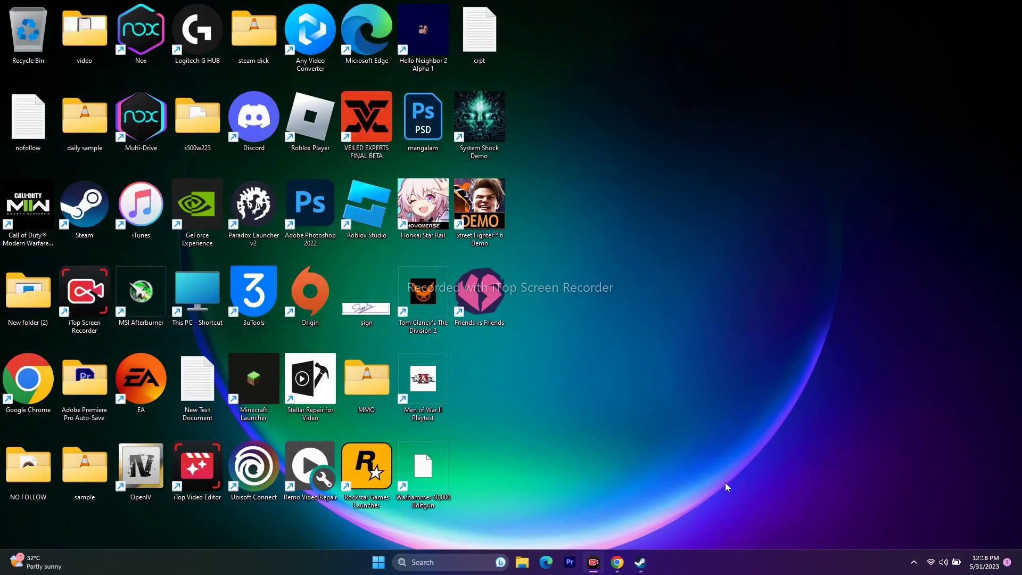
left_click(641, 562)
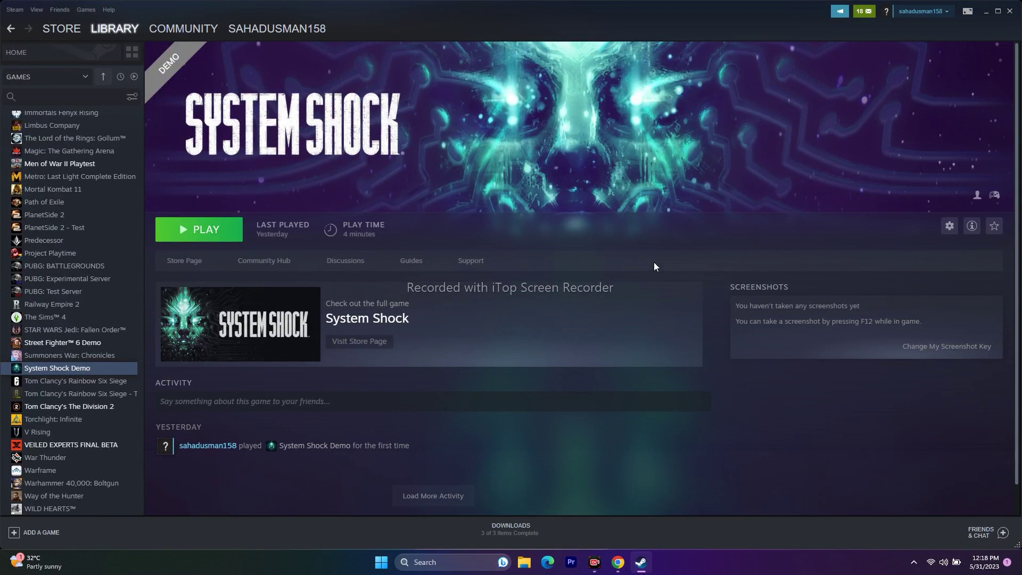
left_click(985, 11)
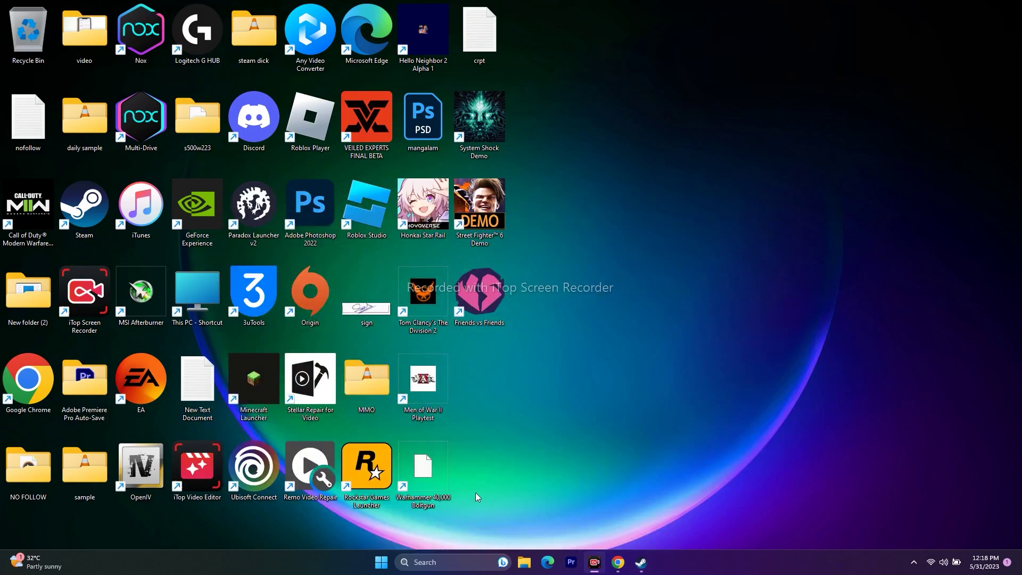
Step: Open the advanced system settings and bring up the Virtual Memory dialog from the performance options
left_click(458, 557)
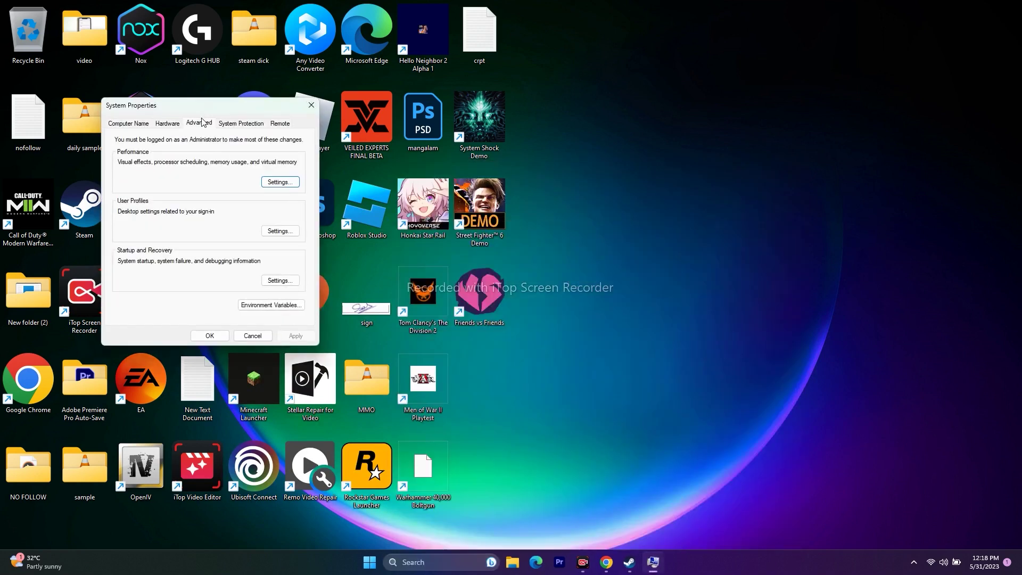
left_click(279, 182)
left_click(186, 167)
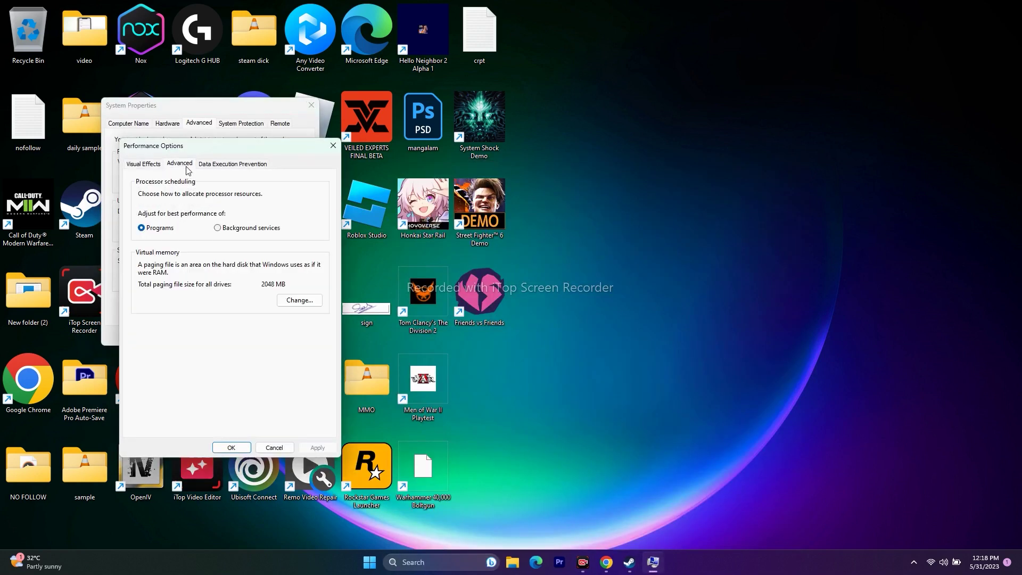
left_click(297, 300)
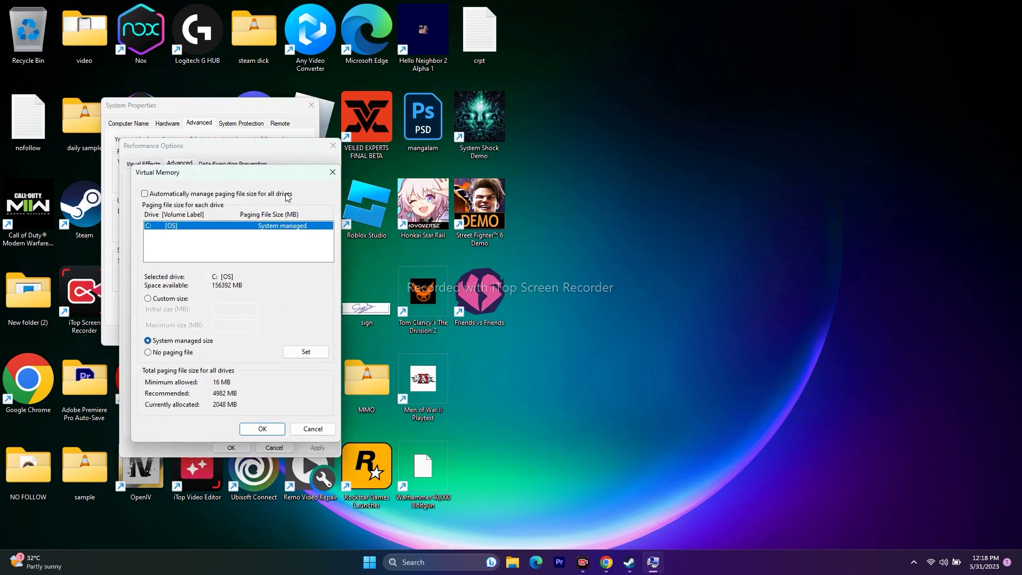
Step: Keep automatic paging file management off and choose a custom paging file size for drive C:
left_click(145, 194)
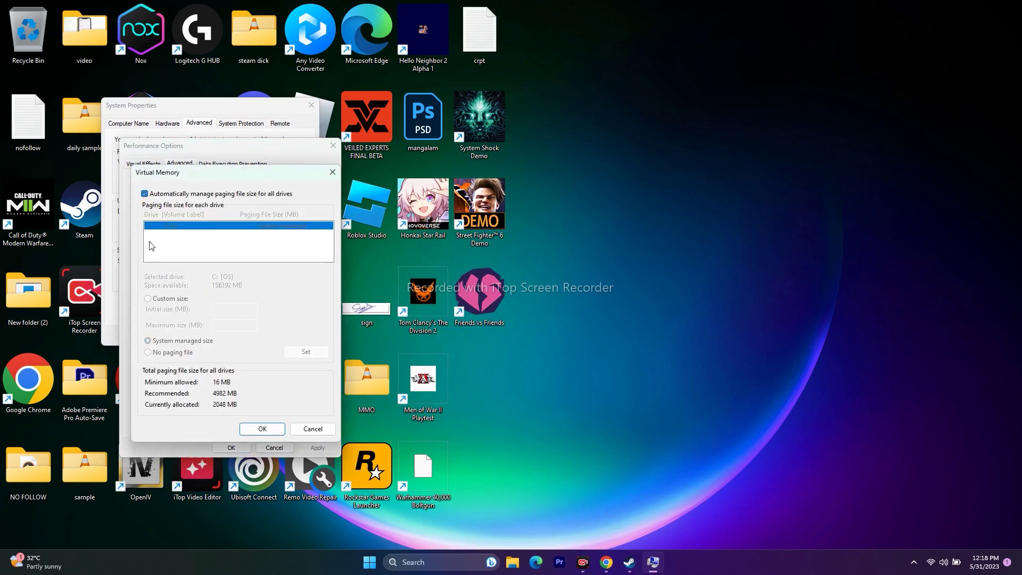
left_click(145, 194)
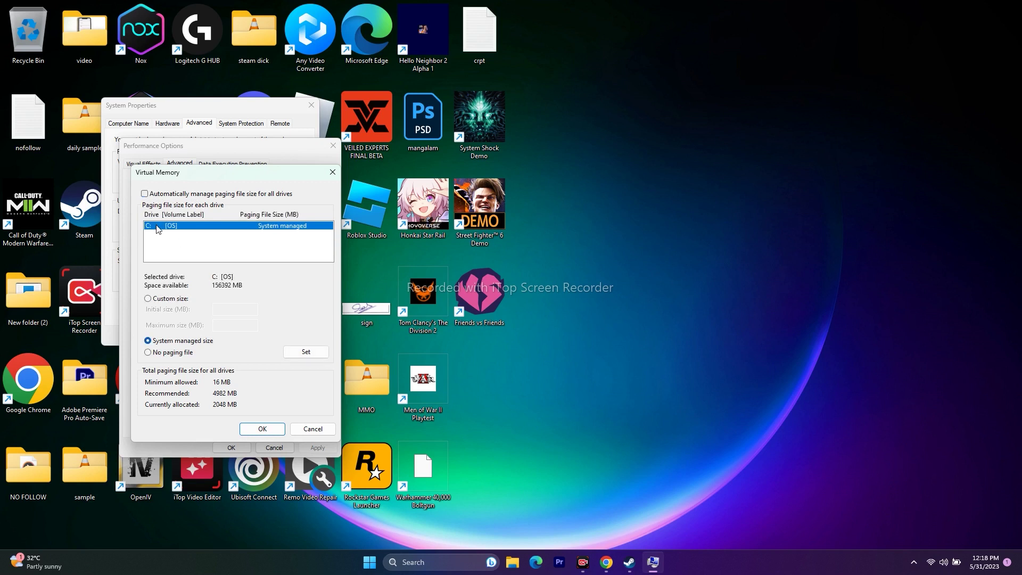
left_click(149, 299)
left_click(231, 313)
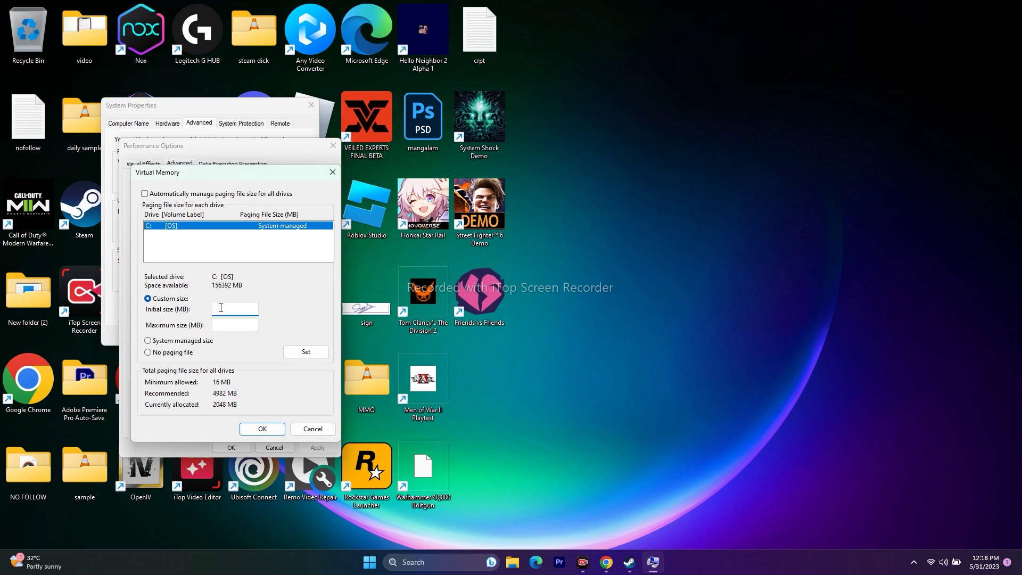
key("Tab")
Step: Open Calculator and convert 32 GB of RAM to megabytes by multiplying 32 by 1024
left_click(415, 562)
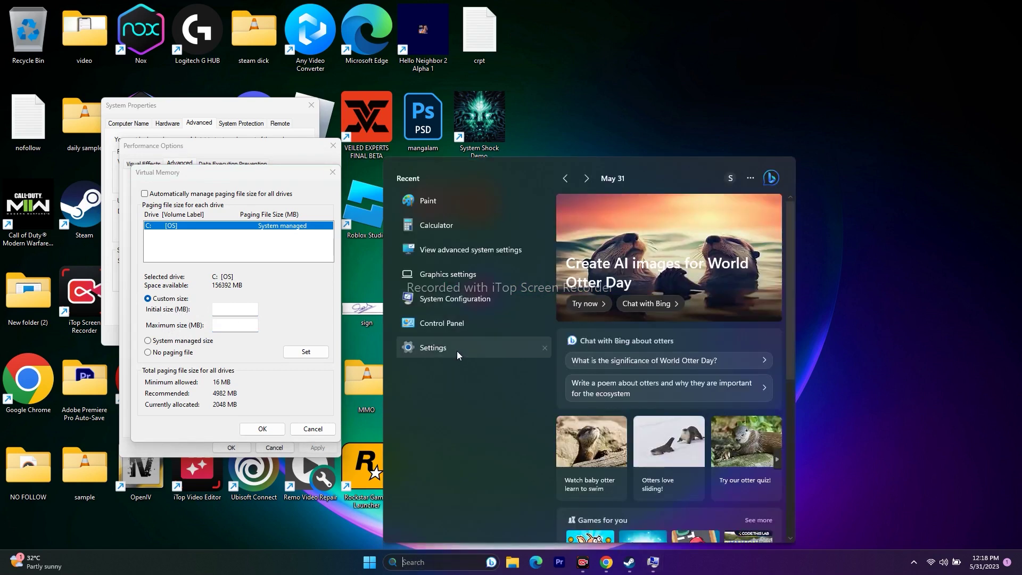
left_click(473, 228)
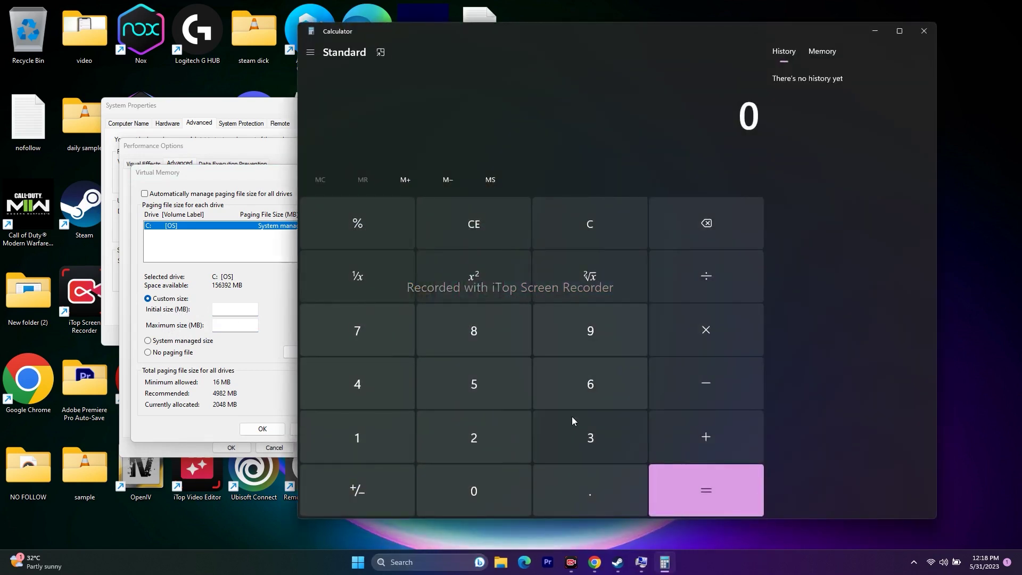
left_click(580, 442)
left_click(506, 432)
left_click(708, 329)
left_click(392, 428)
left_click(469, 476)
left_click(458, 454)
left_click(385, 388)
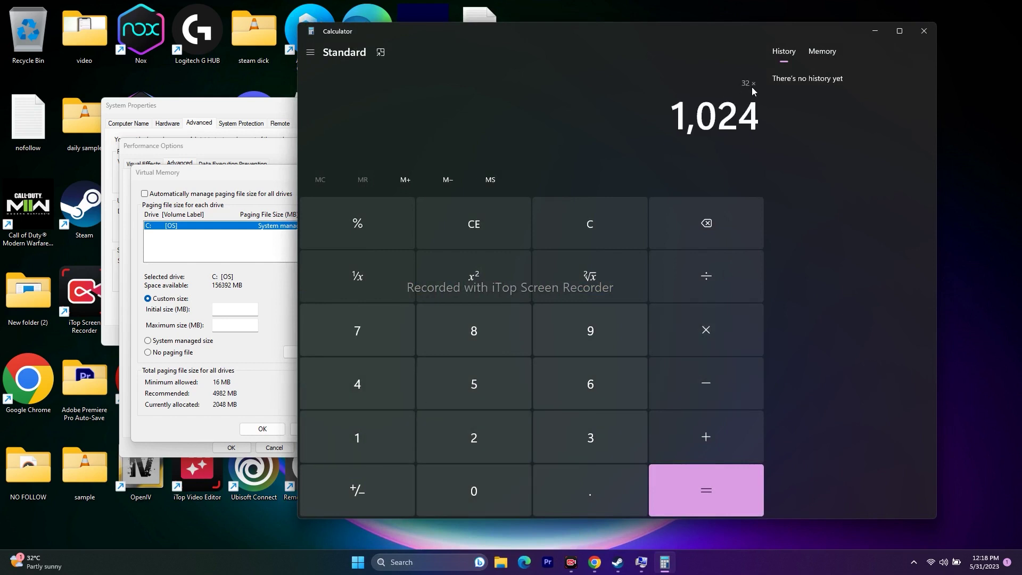
left_click(720, 480)
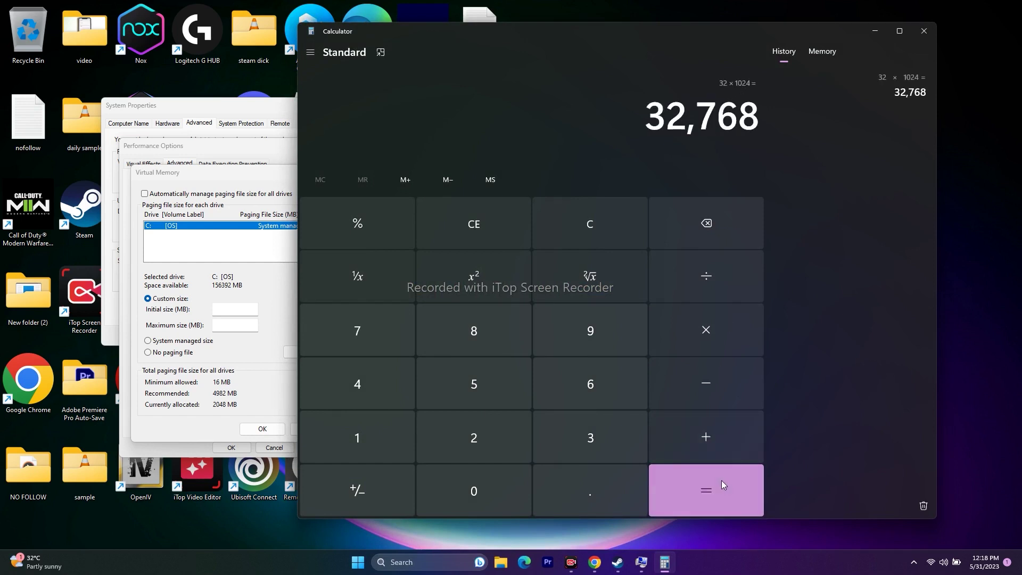
Step: Multiply the calculated RAM size in megabytes by 1.5
left_click(695, 331)
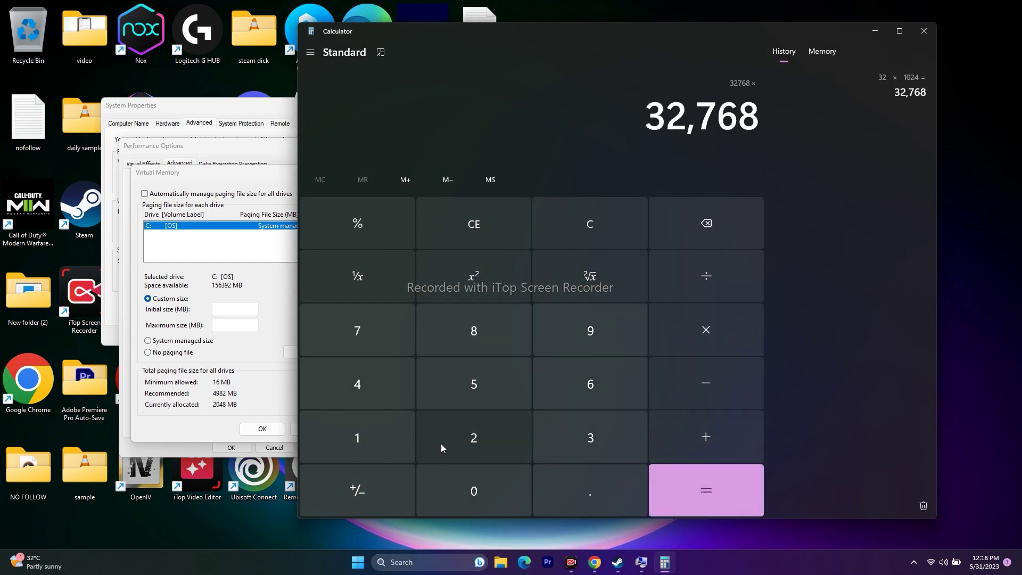
left_click(340, 437)
left_click(590, 490)
left_click(474, 384)
left_click(688, 489)
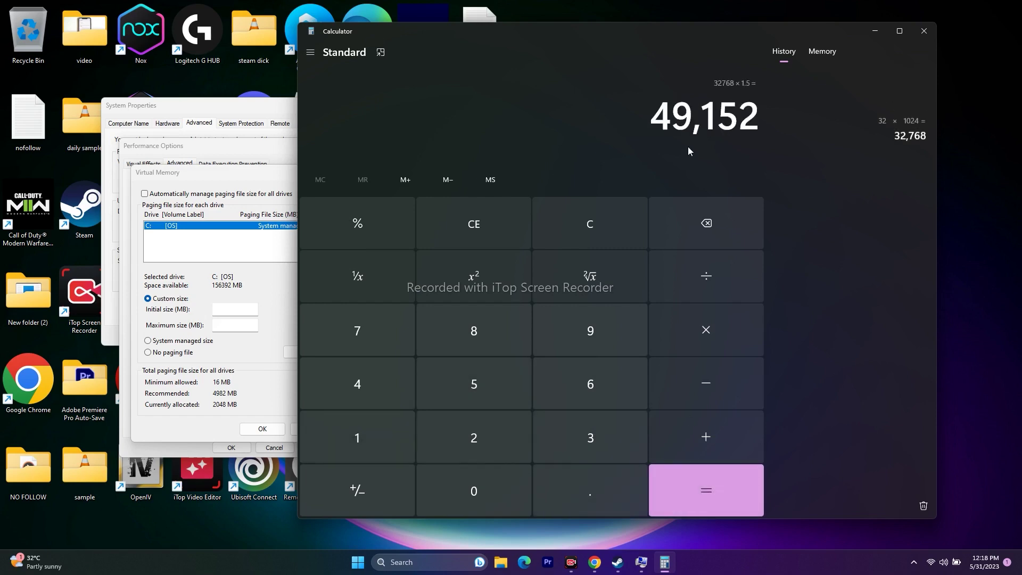
Step: Copy the calculated result, minimise Calculator and paste 49,152 as the initial paging file size in MB
right_click(659, 117)
left_click(783, 131)
left_click(874, 30)
right_click(228, 309)
left_click(251, 356)
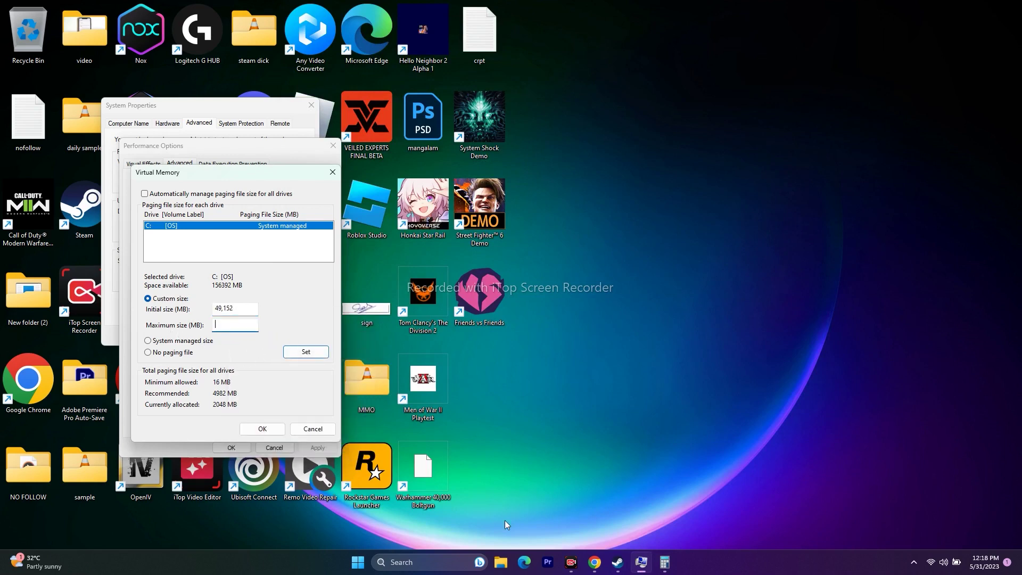
Step: Return to Calculator, clear the previous result and calculate 32 × 1024 multiplied by 3
left_click(665, 562)
left_click(562, 228)
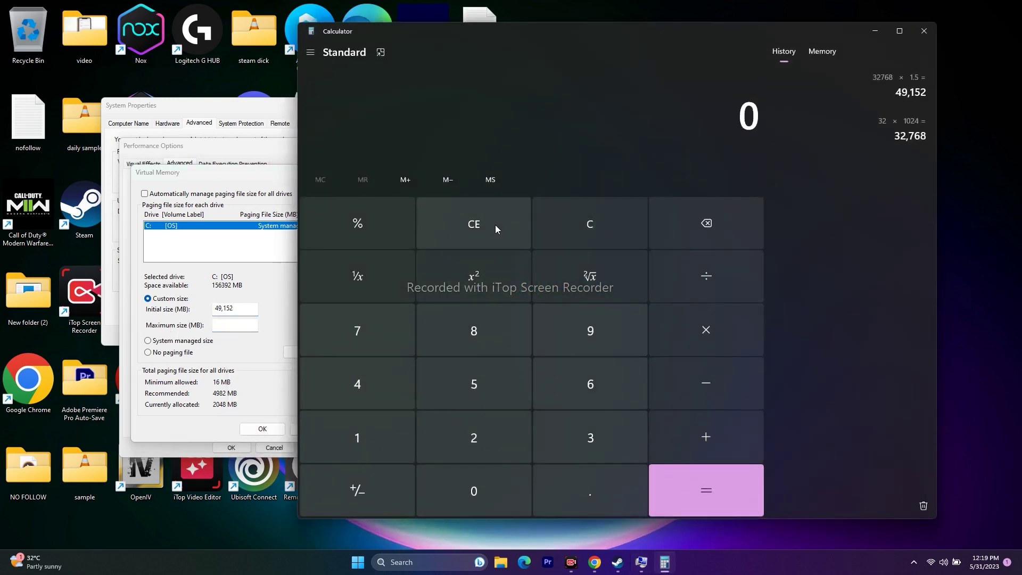
left_click(575, 457)
left_click(487, 433)
left_click(698, 333)
left_click(368, 437)
left_click(453, 477)
left_click(446, 462)
left_click(397, 402)
left_click(674, 501)
left_click(697, 333)
left_click(624, 433)
left_click(695, 496)
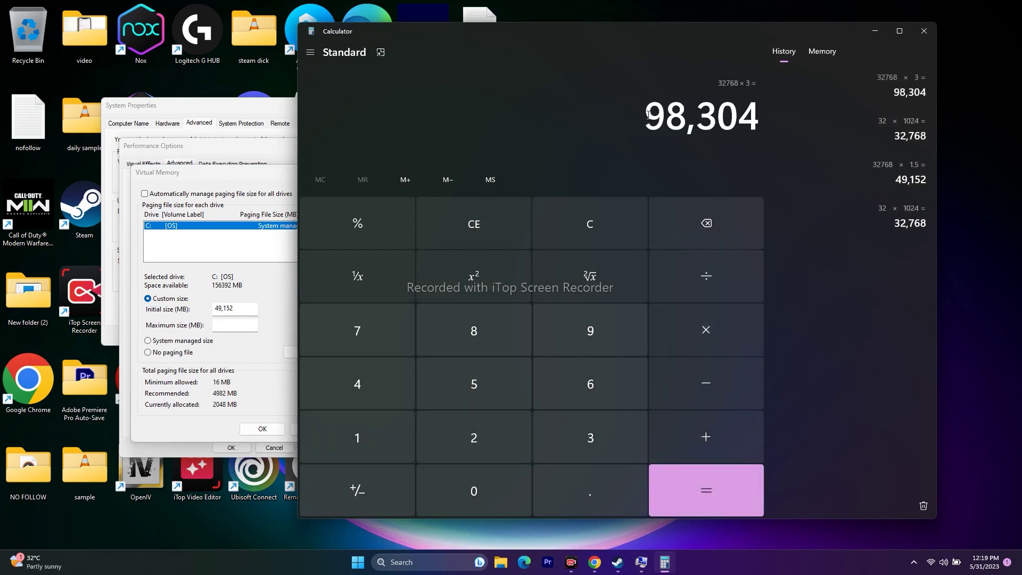
Step: Copy the new result, minimise Calculator and paste 98,304 as the maximum paging file size in MB
left_click_drag(646, 115, 770, 116)
right_click(770, 116)
left_click(788, 126)
left_click(875, 30)
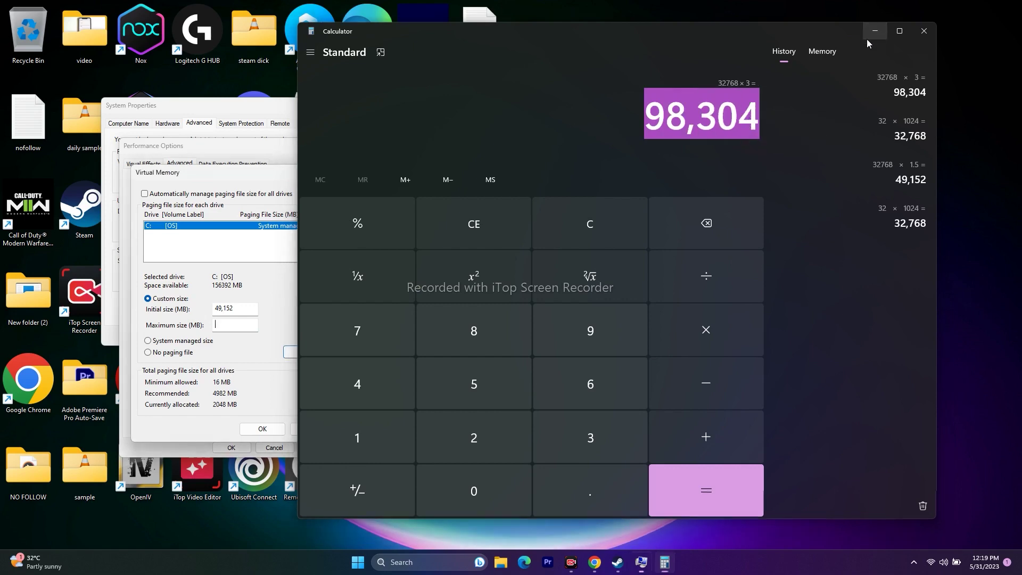
left_click(241, 330)
right_click(242, 330)
left_click(256, 368)
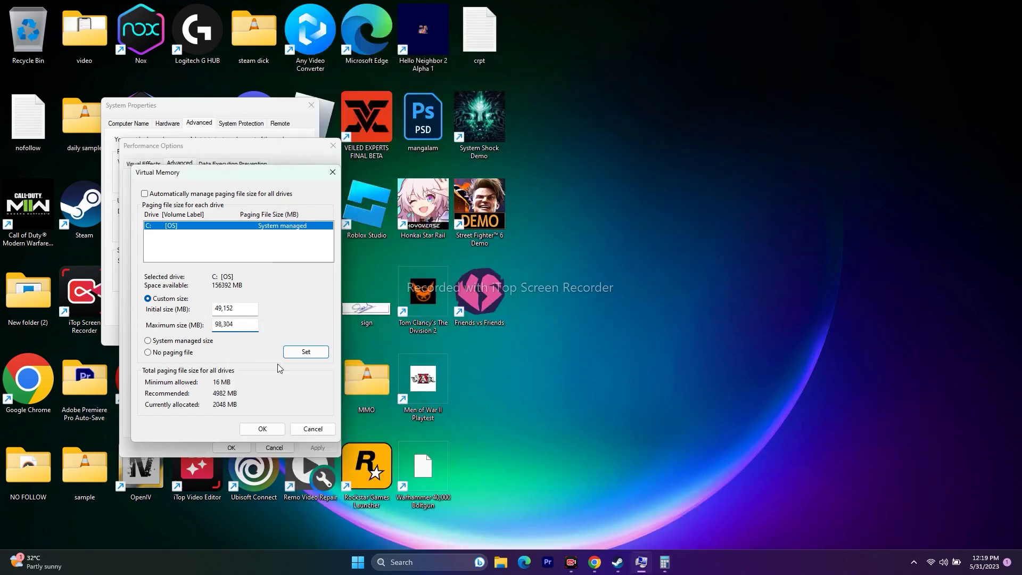
Step: Confirm the Virtual Memory and Performance Options dialogs and close System Properties
left_click(269, 429)
left_click(231, 447)
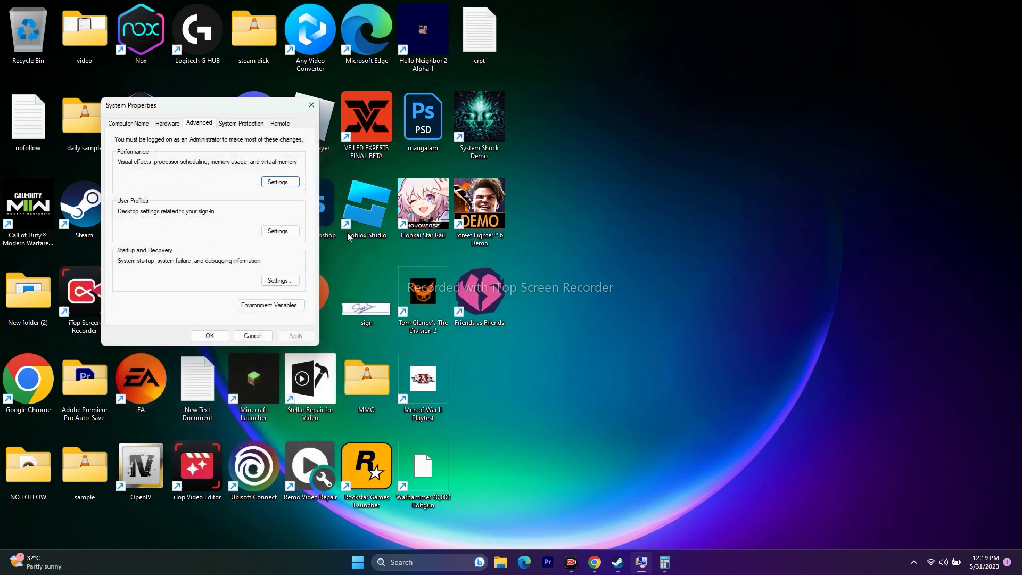
left_click(311, 106)
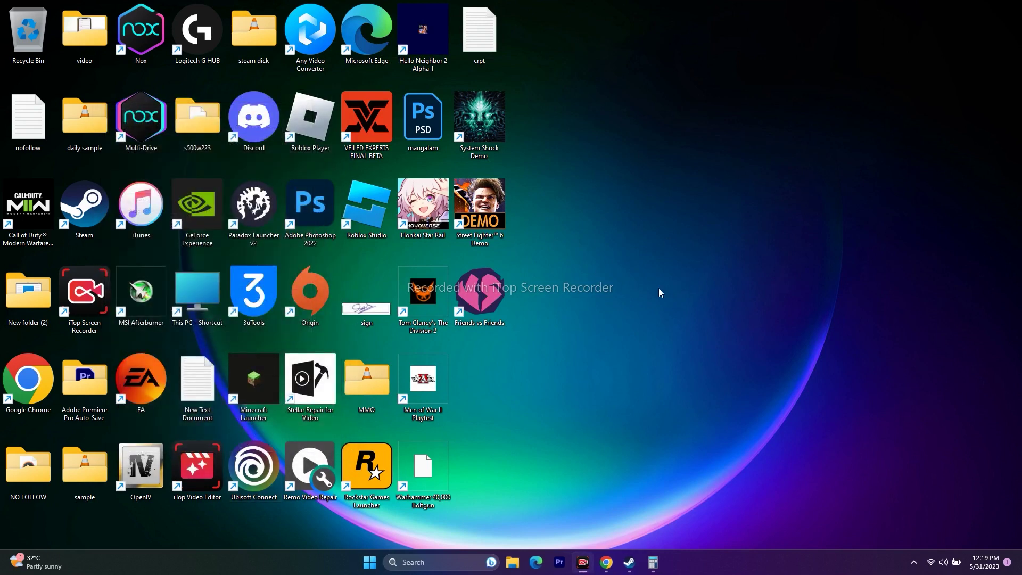
Step: Open Windows Settings, check the Windows Update page for available updates and close Settings
left_click(447, 565)
left_click(429, 353)
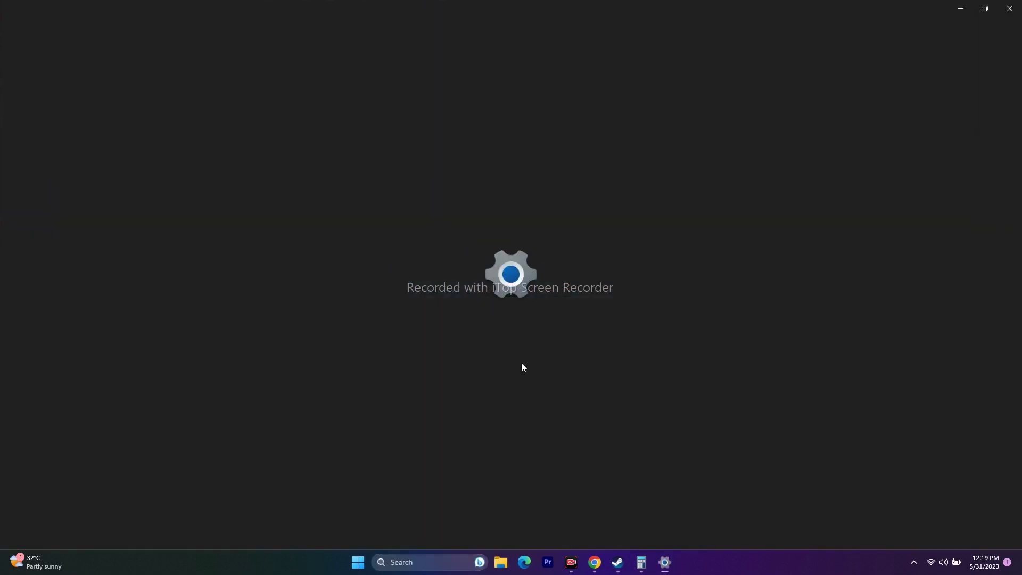
left_click(75, 326)
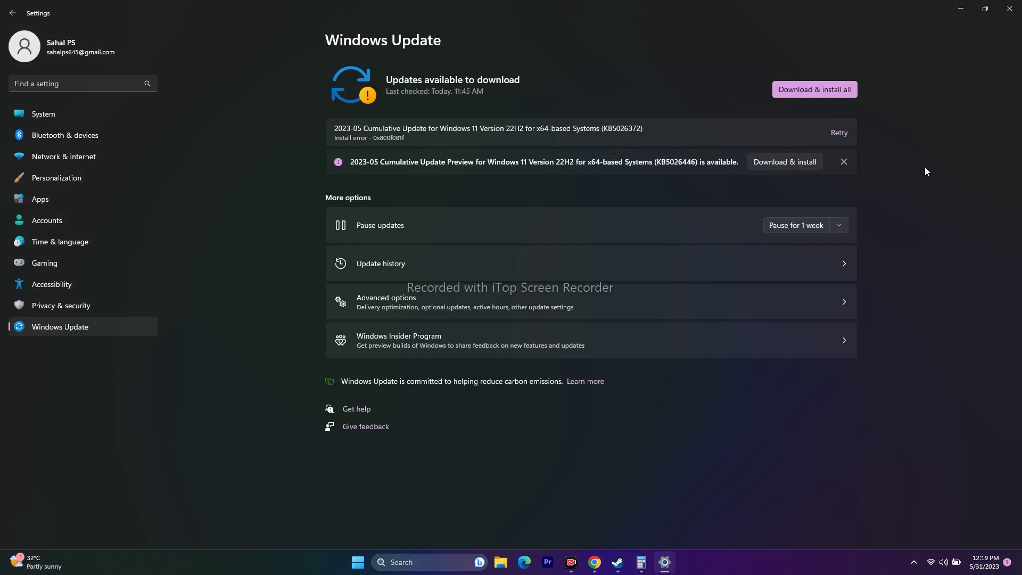
left_click(1009, 8)
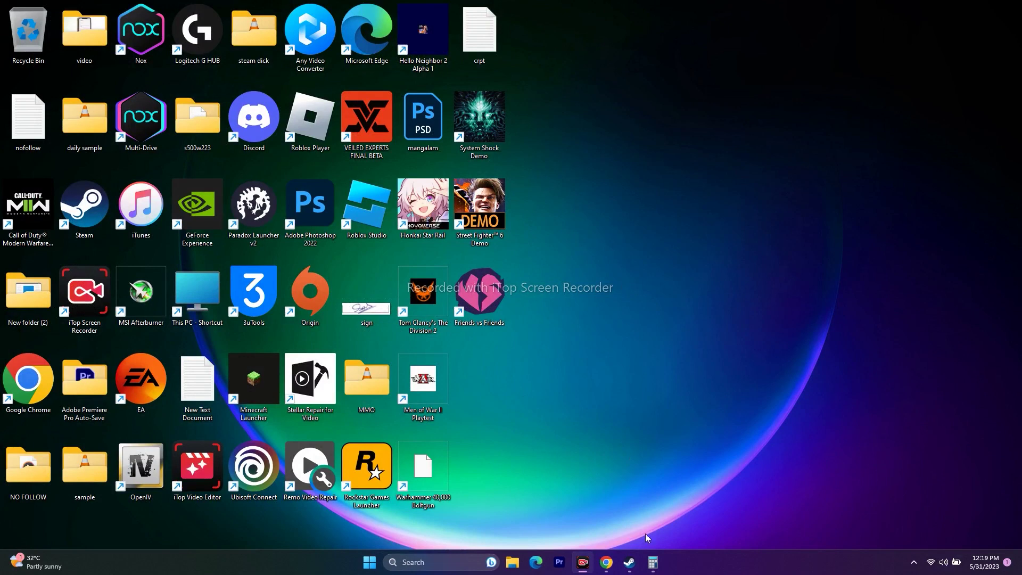
Step: Switch to Steam, view the uninstall option in System Shock Demo's management options without using it and minimise Steam
left_click(629, 562)
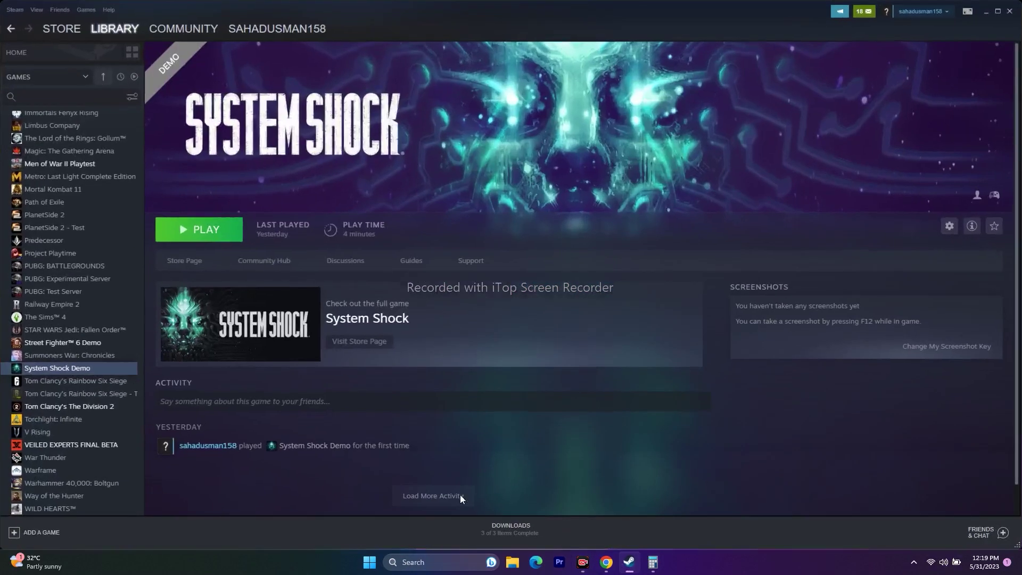
right_click(65, 374)
mouse_move(81, 418)
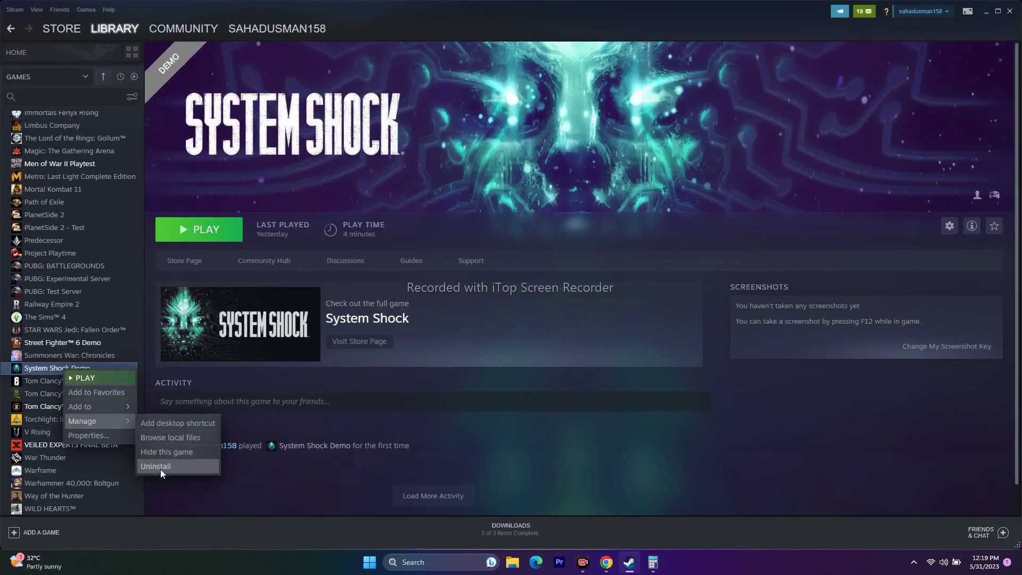
left_click(287, 486)
left_click(986, 11)
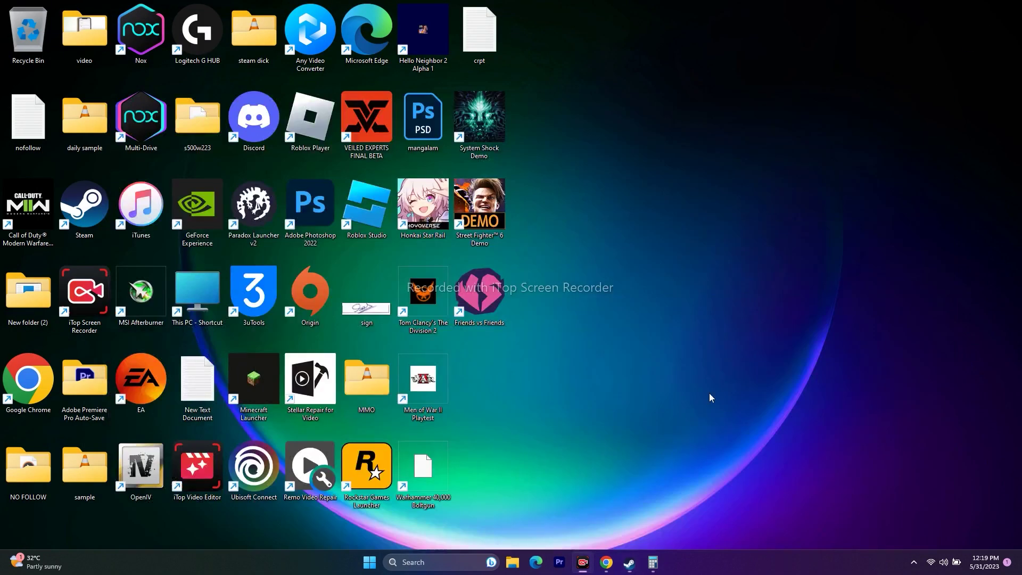
Step: Open This PC in File Explorer, check the free space on drive C: and close the window
left_click(512, 562)
scroll(417, 330, "down", 2)
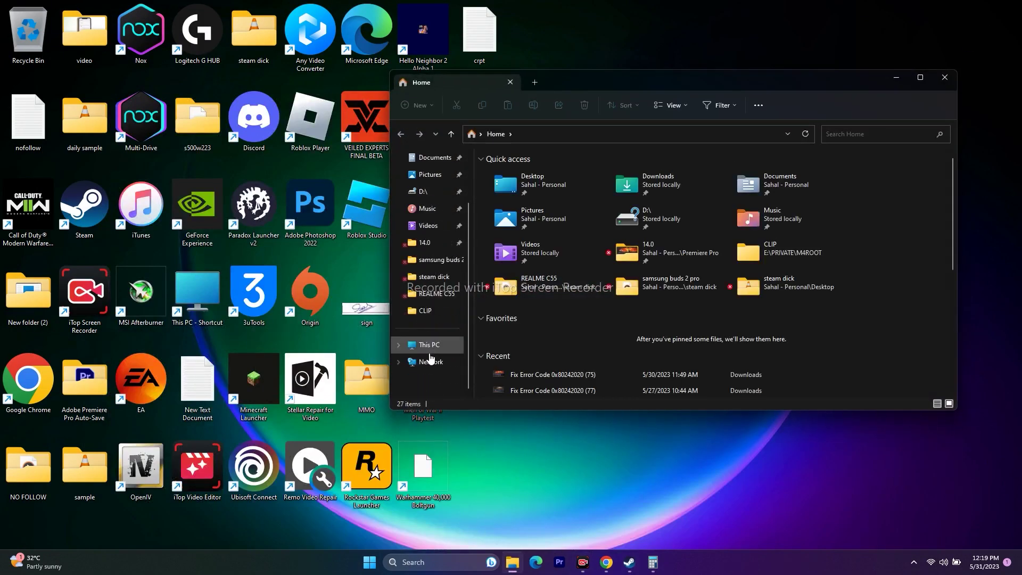
left_click(427, 345)
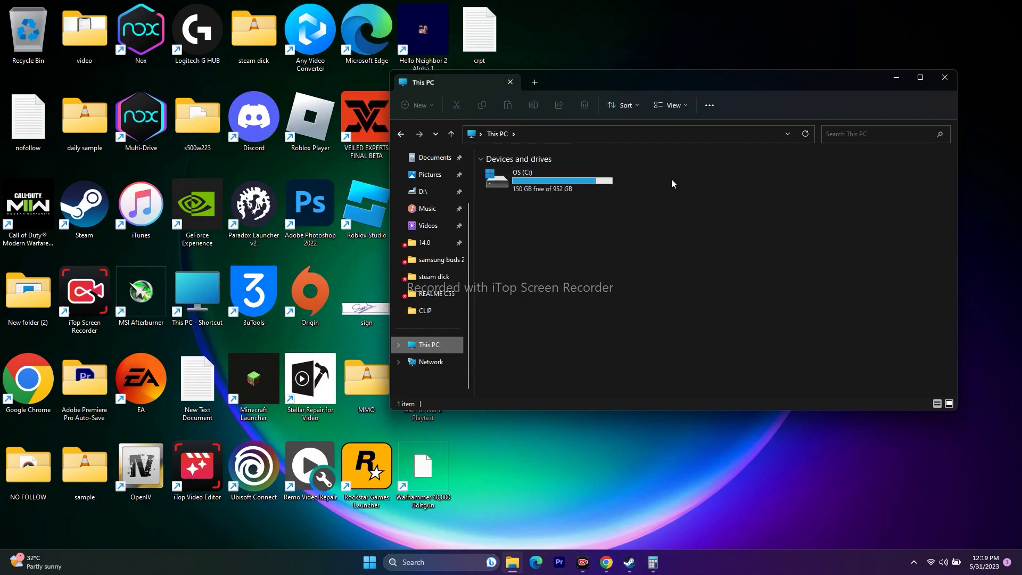
left_click(940, 85)
Step: Switch to Chrome and view the NVIDIA GeForce Drivers and AMD Drivers and Support pages, declining NVIDIA's push notifications
left_click(606, 562)
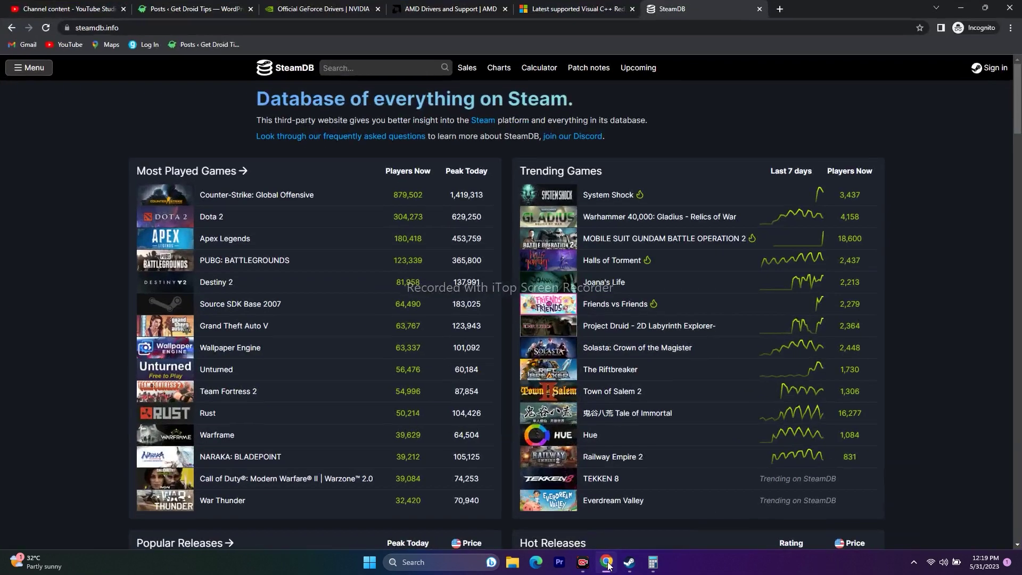
left_click(178, 6)
left_click(316, 7)
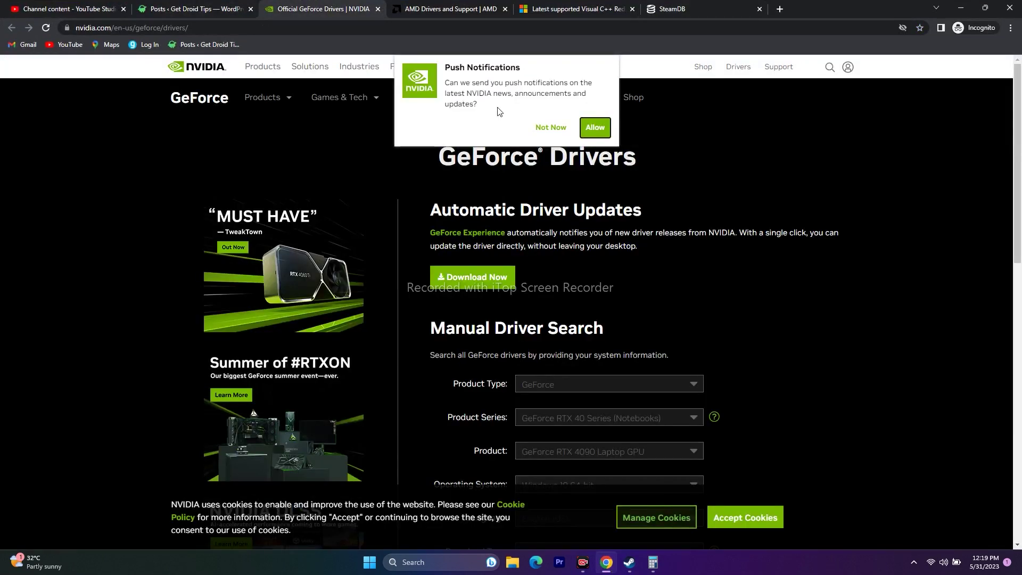
left_click(547, 129)
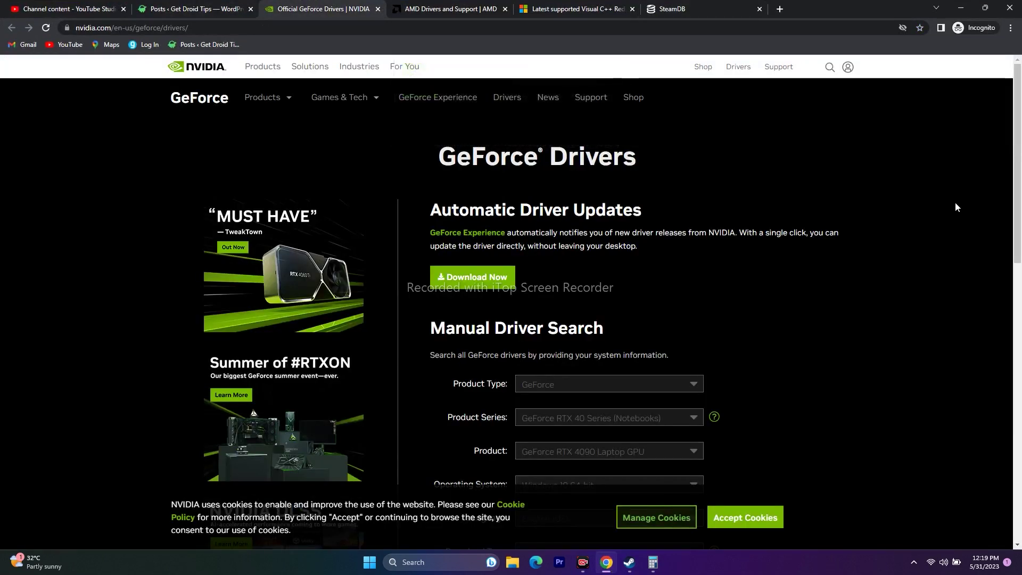
scroll(951, 208, "down", 3)
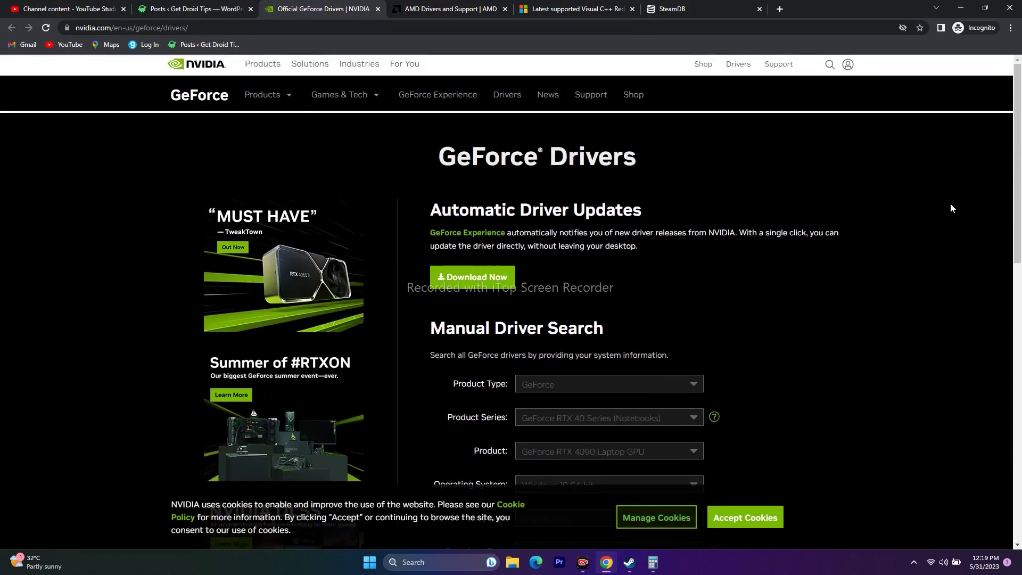
left_click(463, 8)
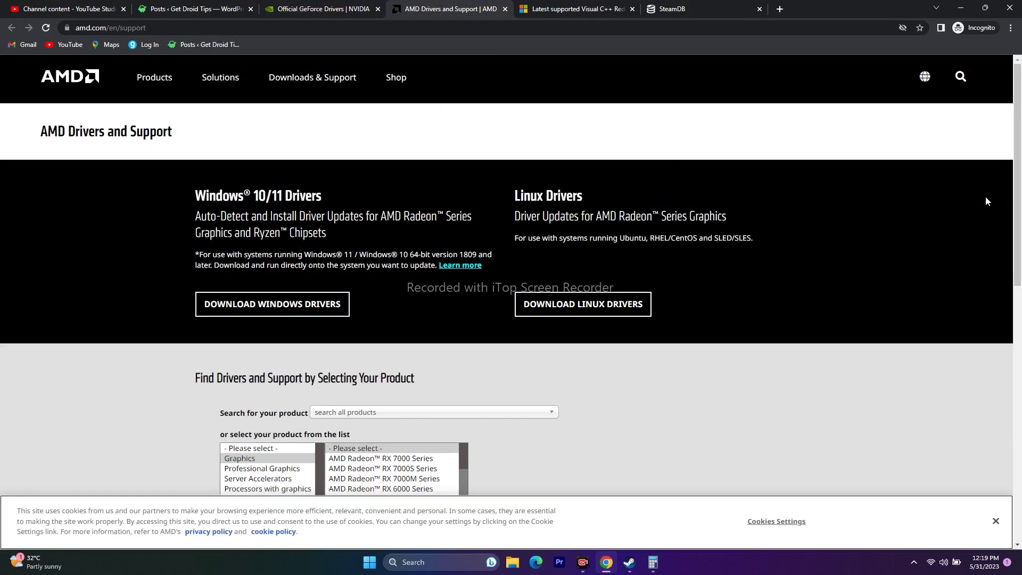
Step: Search the NVIDIA manual driver page for GeForce RTX 40 Series, NVIDIA GeForce RTX 4090 drivers, choosing the operating system
left_click(319, 9)
left_click(575, 226)
left_click(575, 257)
left_click(575, 258)
left_click(628, 292)
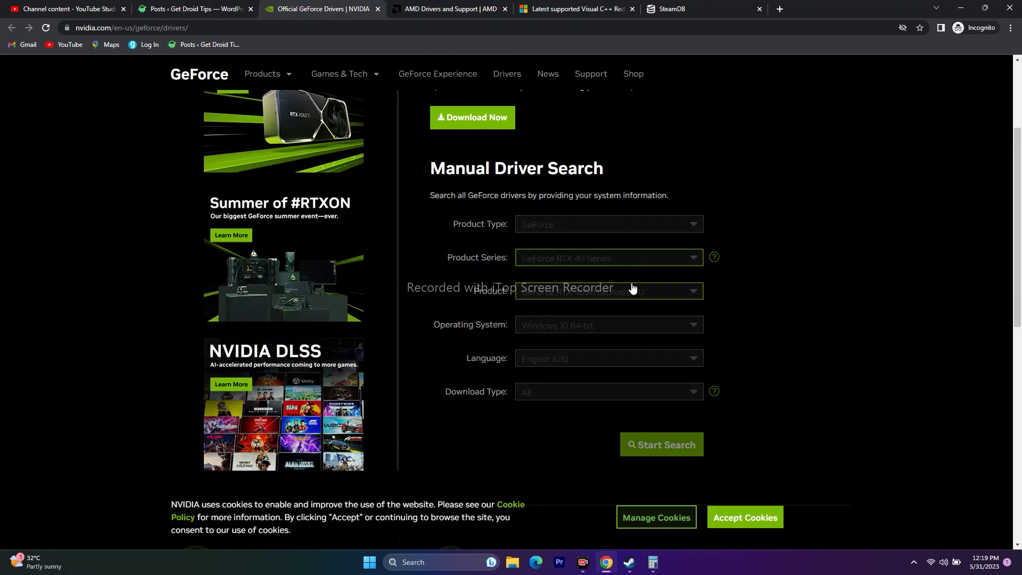
scroll(794, 181, "down", 2)
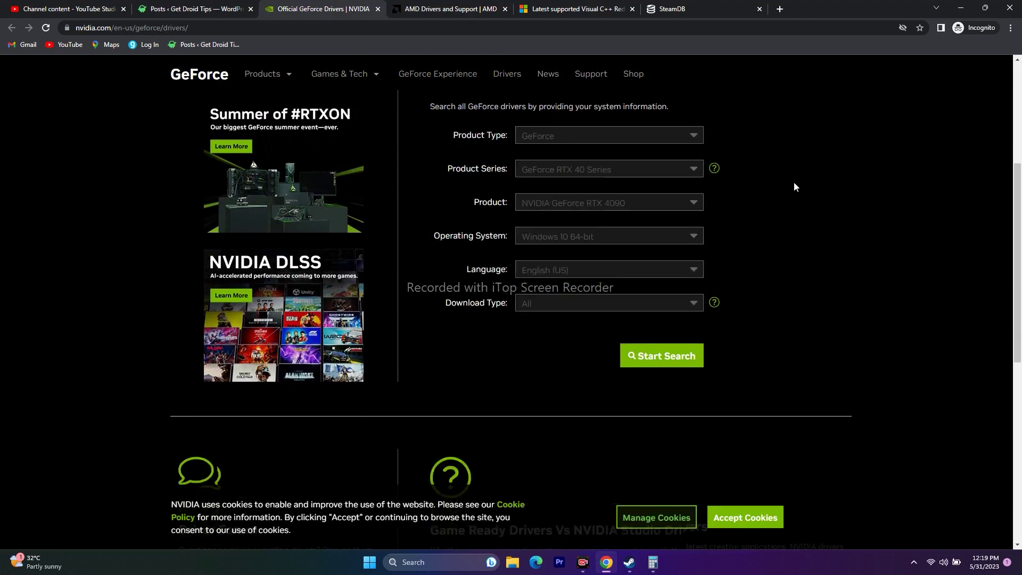
left_click(573, 219)
left_click(537, 250)
left_click(659, 339)
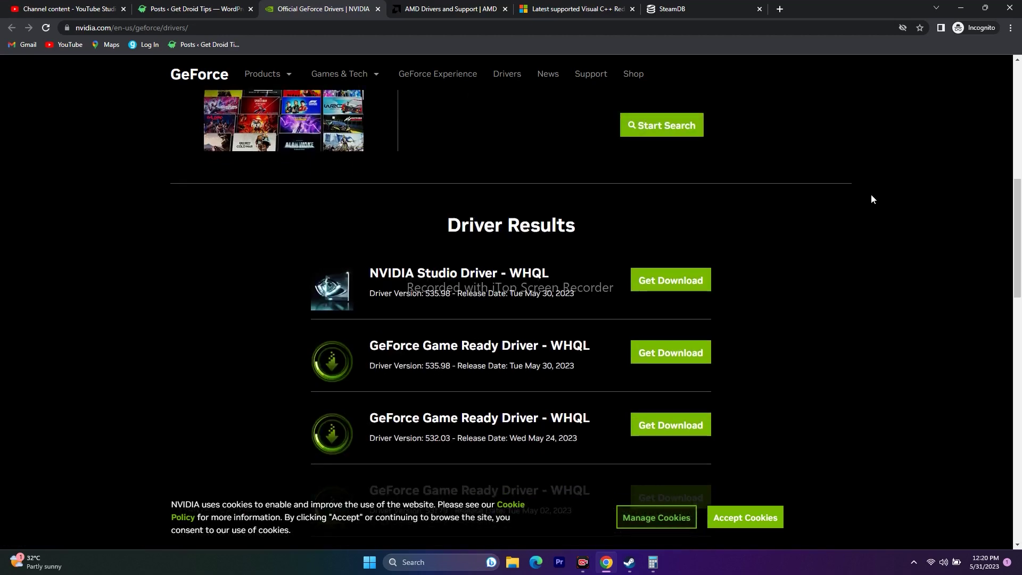
Step: Examine the version and release date of the NVIDIA Studio Driver in the driver results
left_click_drag(368, 298, 575, 296)
triple_click(575, 296)
left_click(596, 308)
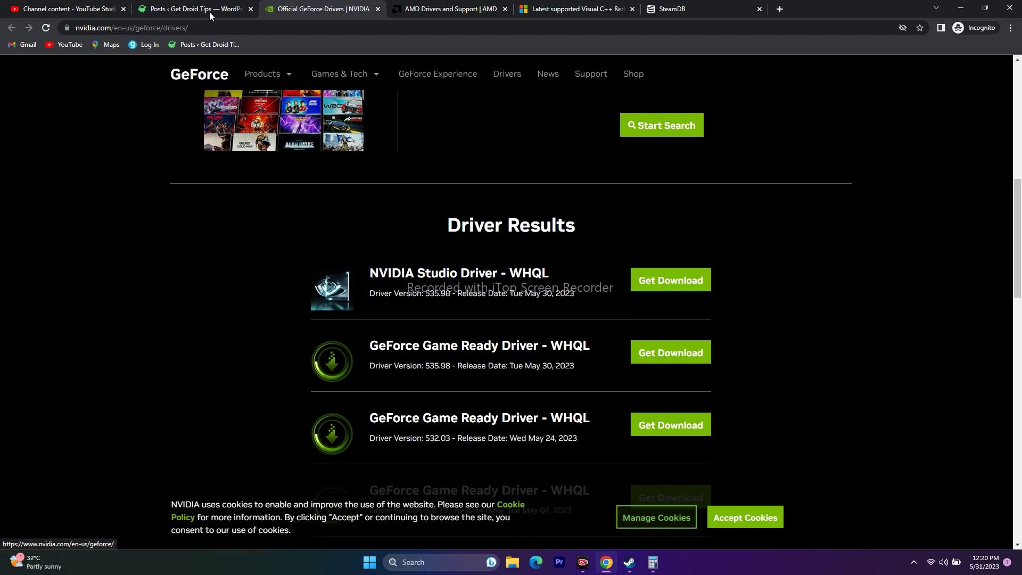
Step: Look up the AMD Radeon RX 7600S on AMD's drivers and support site, choosing its graphics category and series, and open its driver page
left_click(404, 9)
scroll(639, 282, "down", 4)
left_click(262, 248)
left_click(367, 255)
left_click(562, 258)
left_click(526, 245)
left_click(607, 257)
left_click(278, 346)
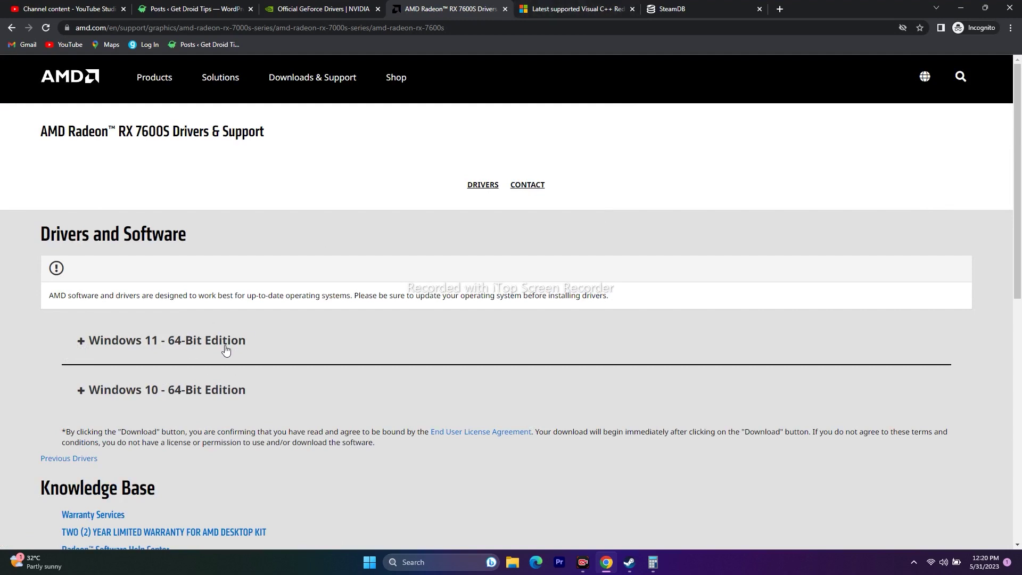
Step: Review the Visual Studio 2015, 2017, 2019, and 2022 redistributable downloads on Microsoft's Visual C++ page and return to Steam
left_click(565, 5)
scroll(902, 262, "down", 5)
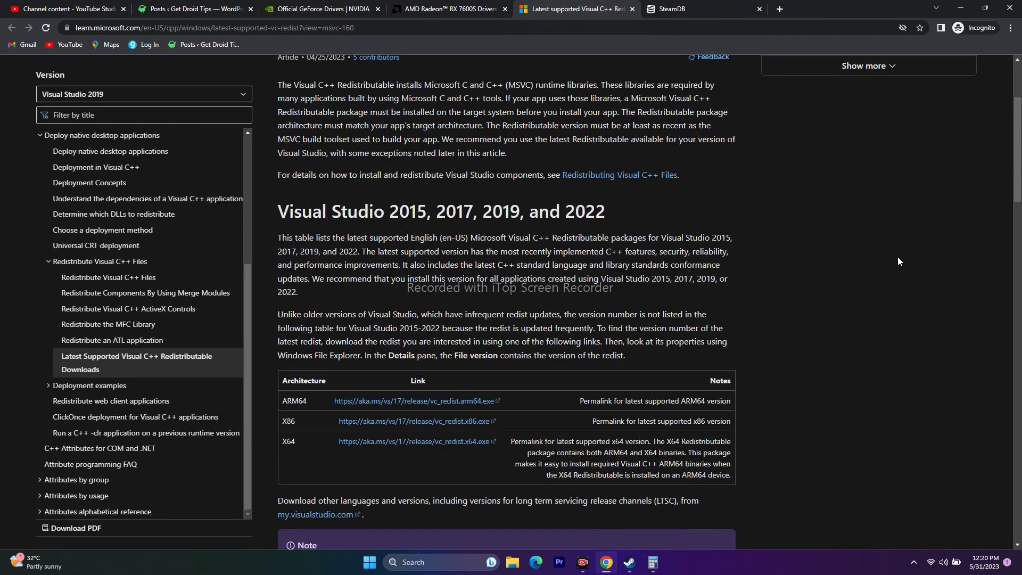
scroll(889, 256, "up", 3)
scroll(889, 256, "down", 3)
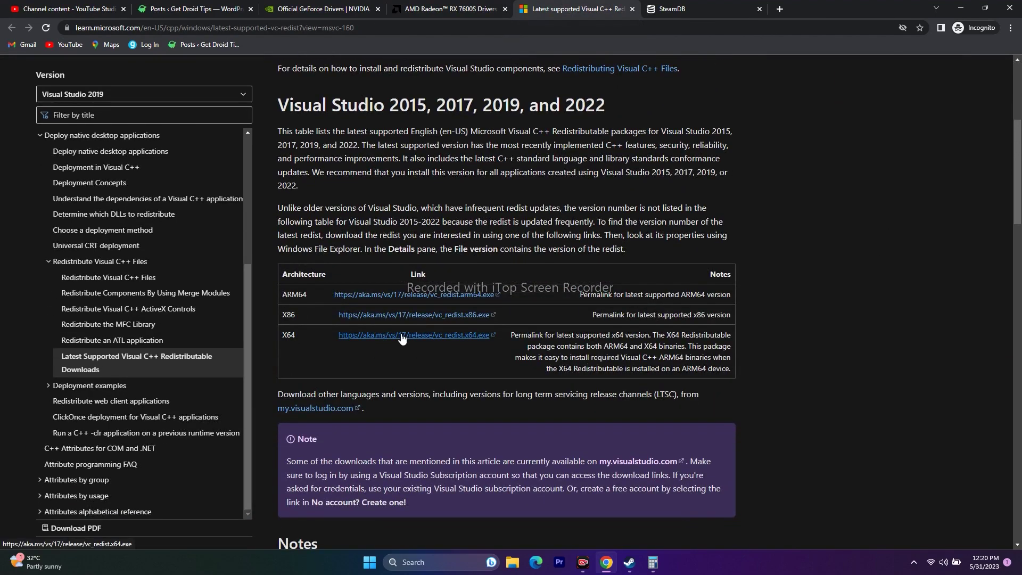
scroll(928, 290, "up", 5)
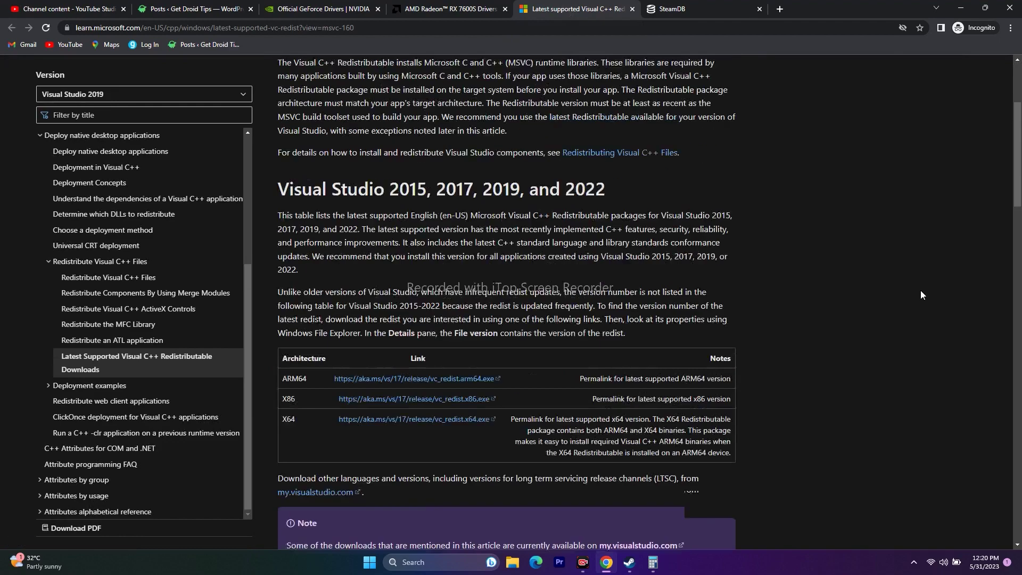
scroll(921, 294, "down", 2)
scroll(919, 293, "down", 1)
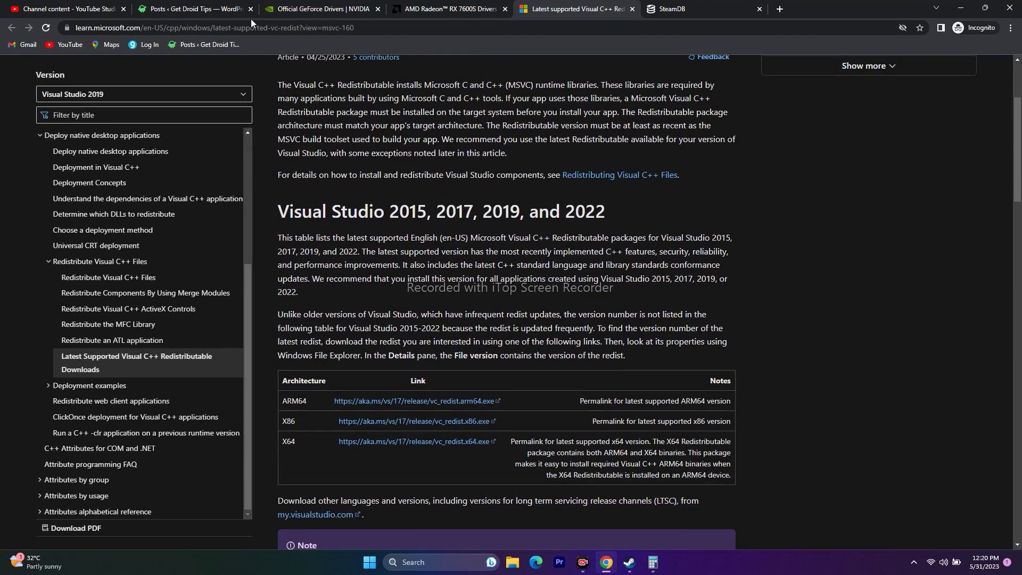
left_click(968, 10)
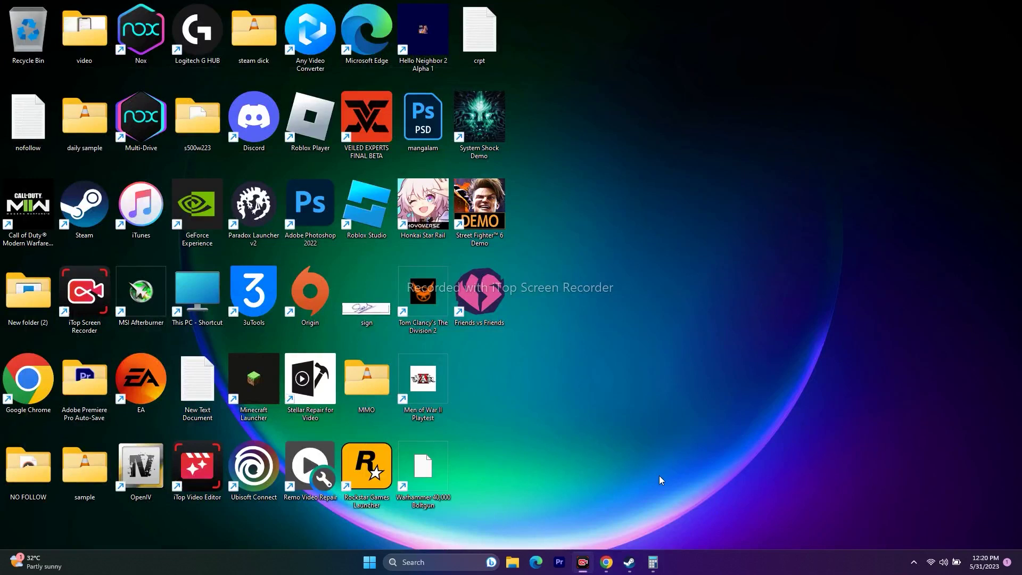
left_click(636, 564)
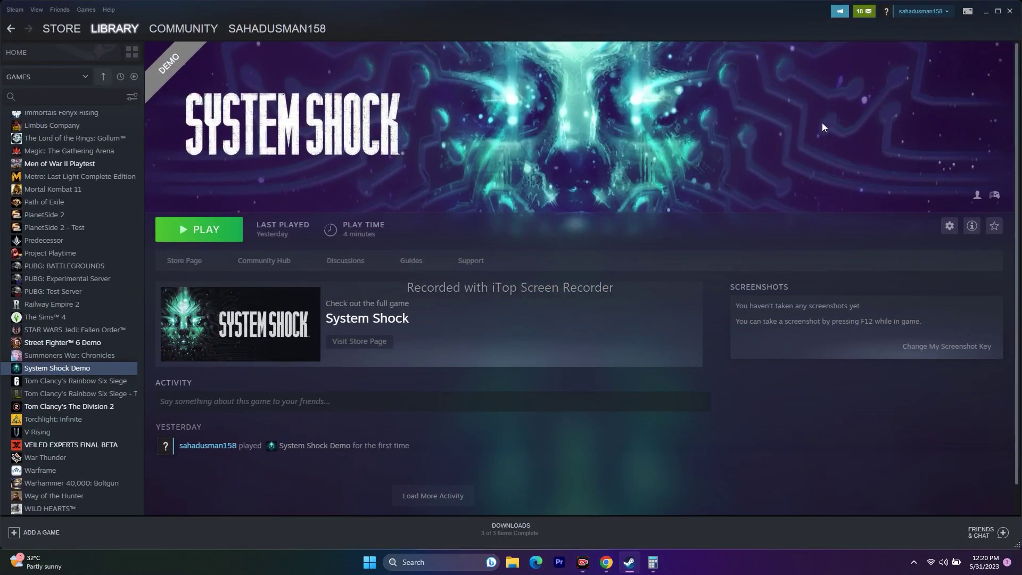